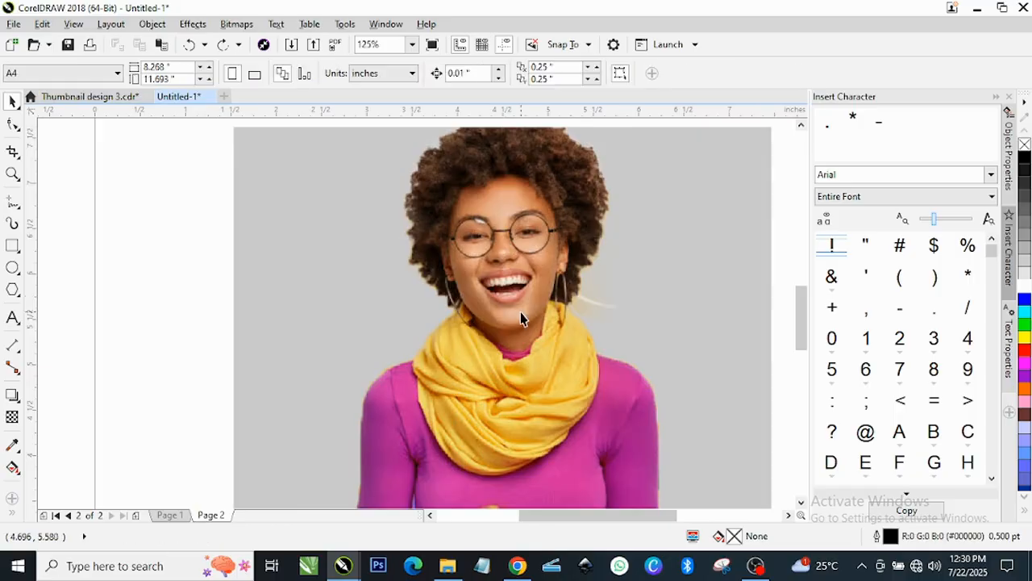
Step: Add the artistic text "GROOVE" beside the woman's photo on page 2 of the untitled document
click(85, 96)
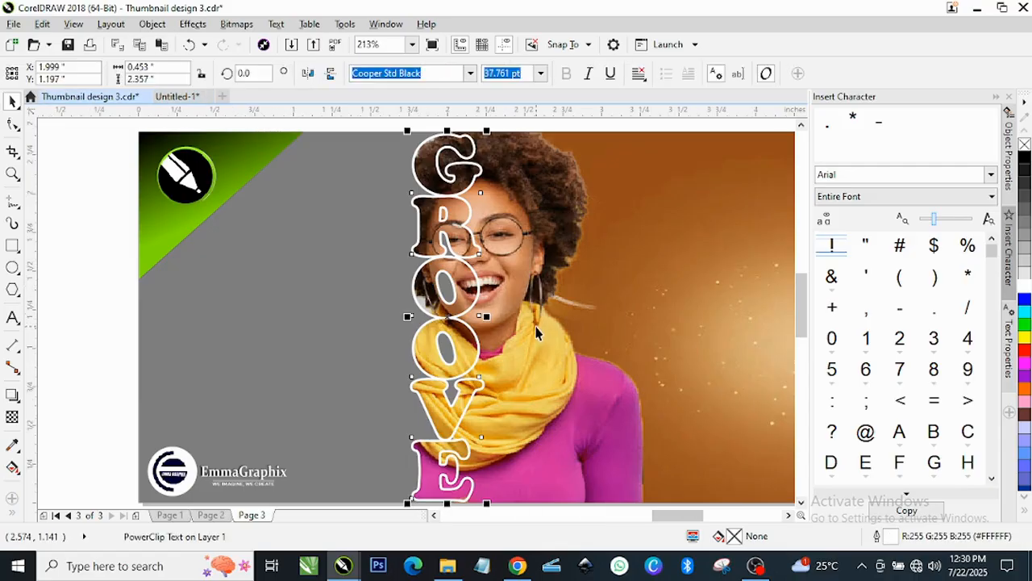
click(177, 96)
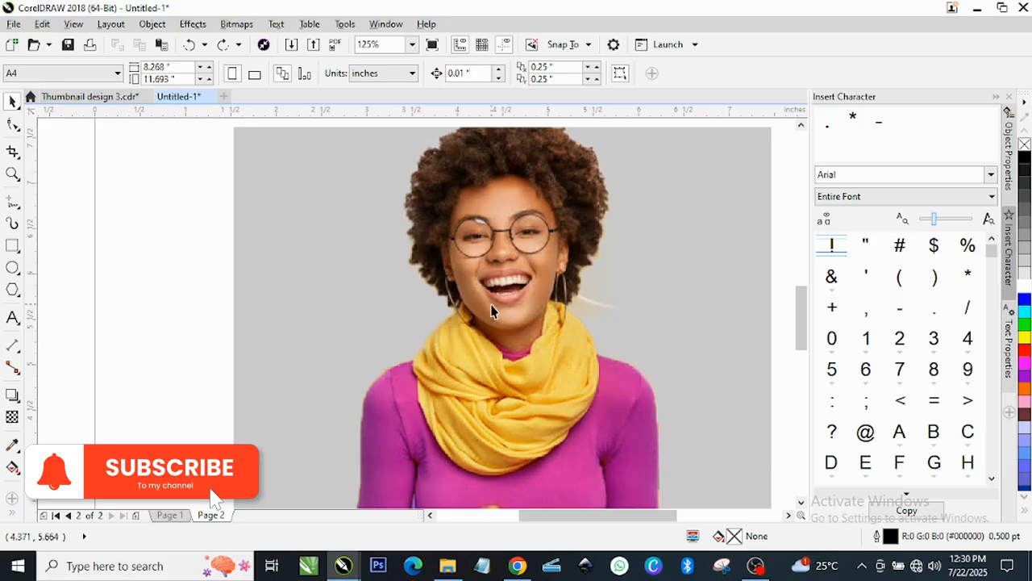
click(13, 319)
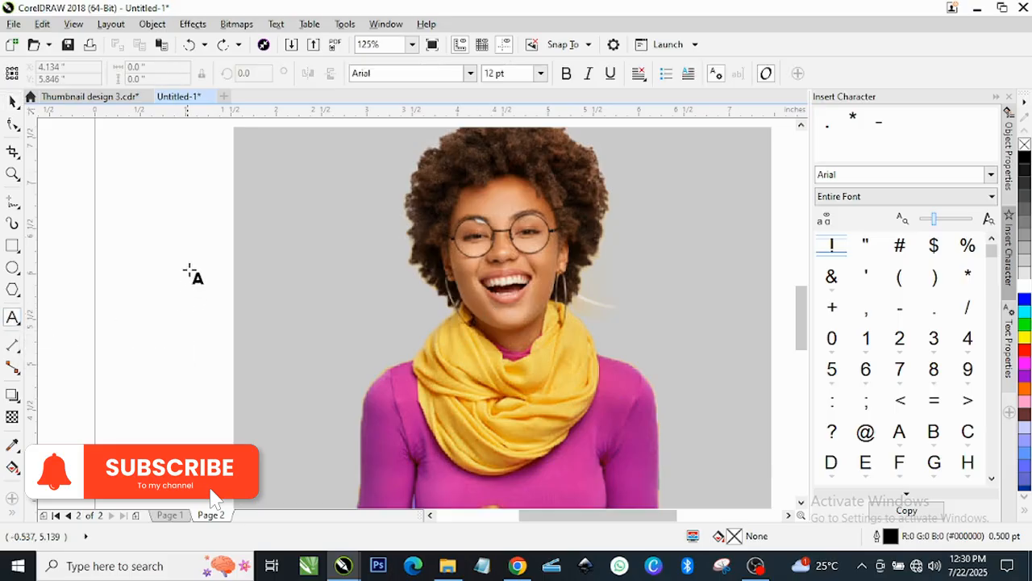
click(186, 218)
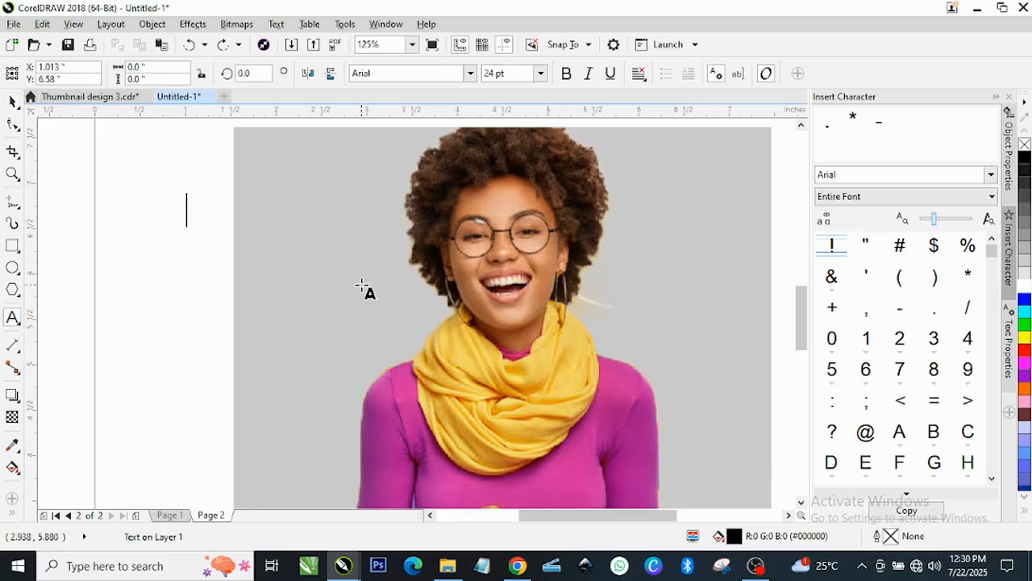
text(GROOVE)
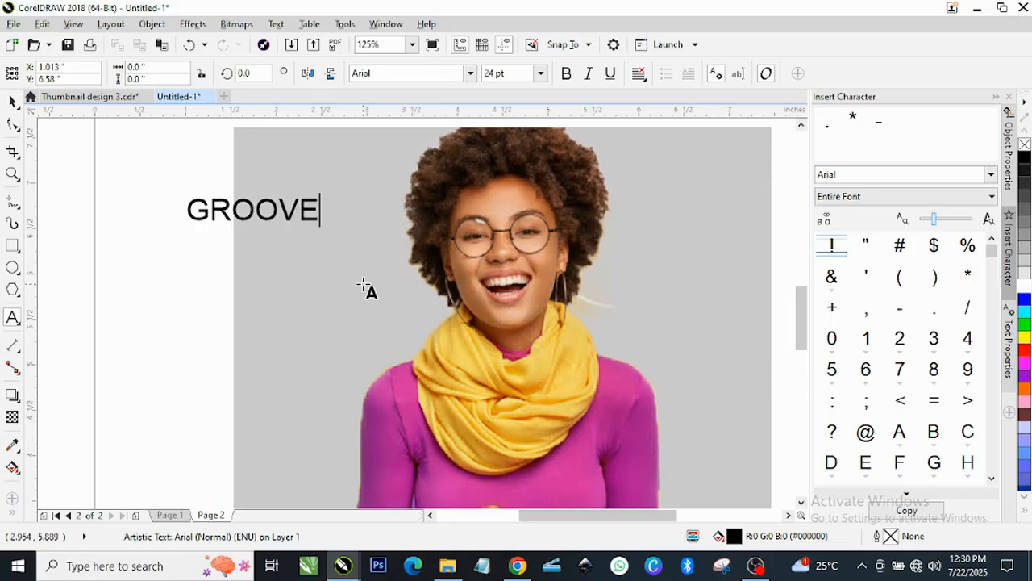
key(Escape)
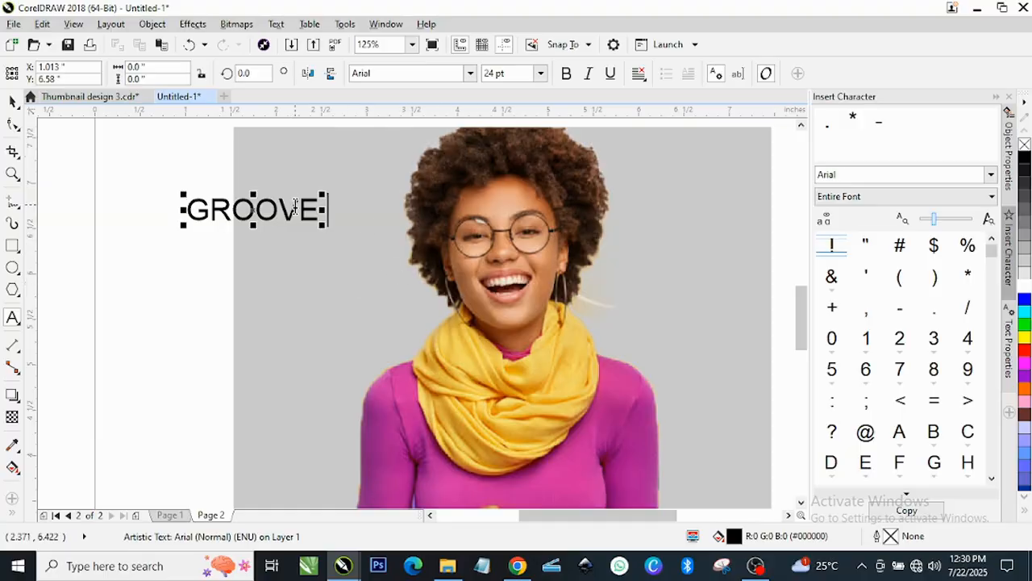
Step: Break the word GROOVE into a vertical stack with one letter per line
click(212, 208)
key(Return)
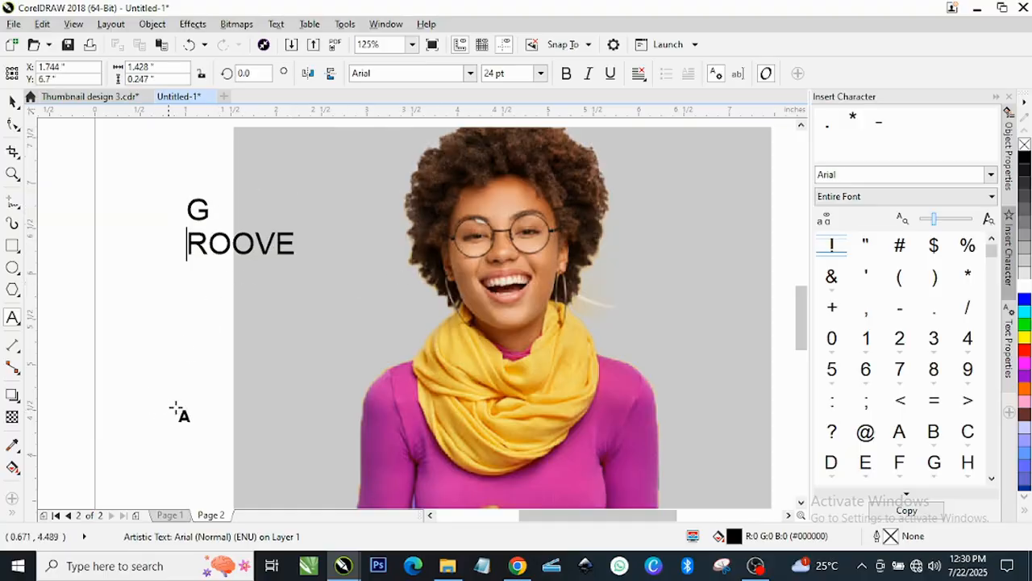
key(Right)
key(Return)
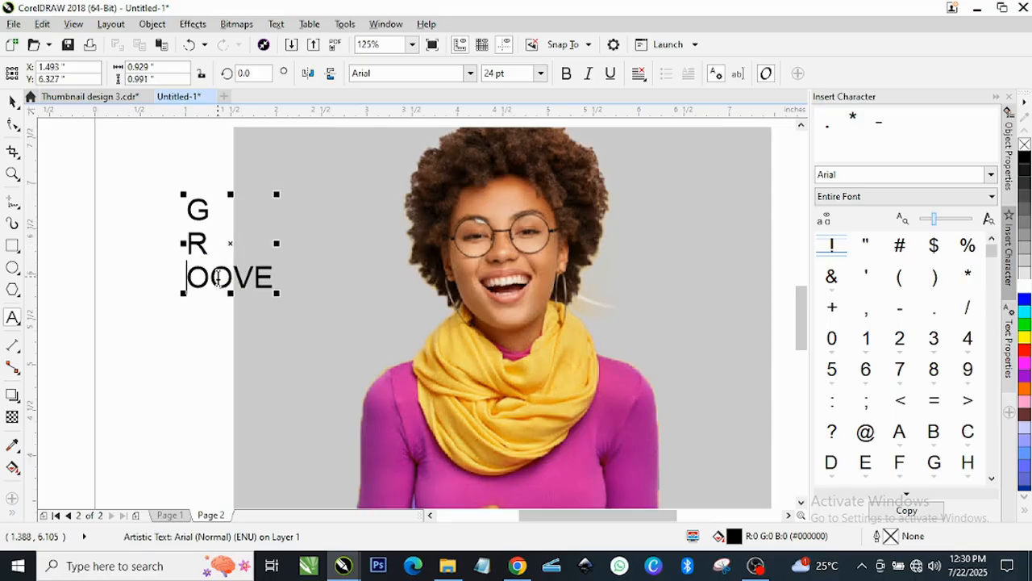
key(Right)
key(Return)
key(Right)
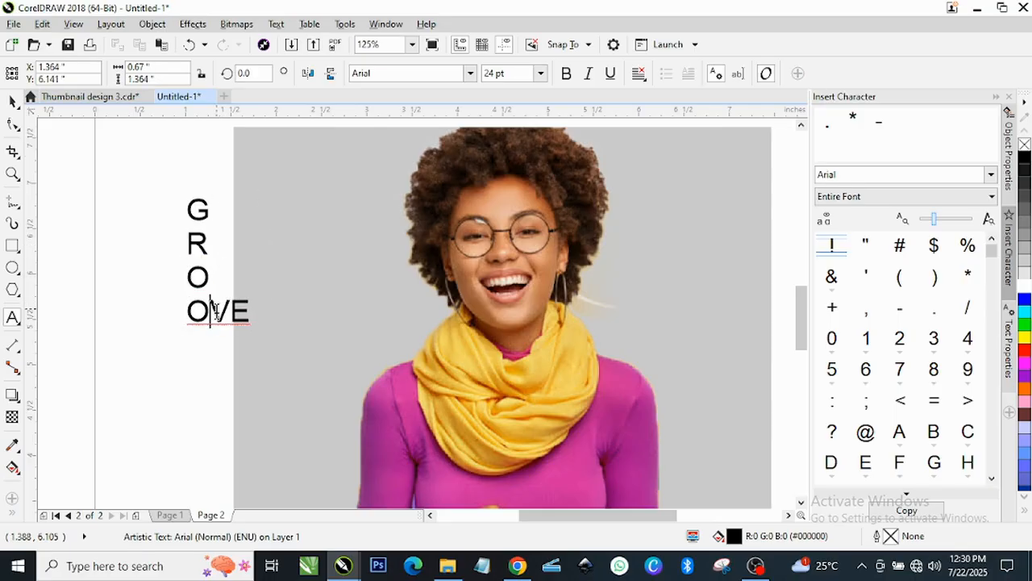
key(Return)
key(Right)
key(Return)
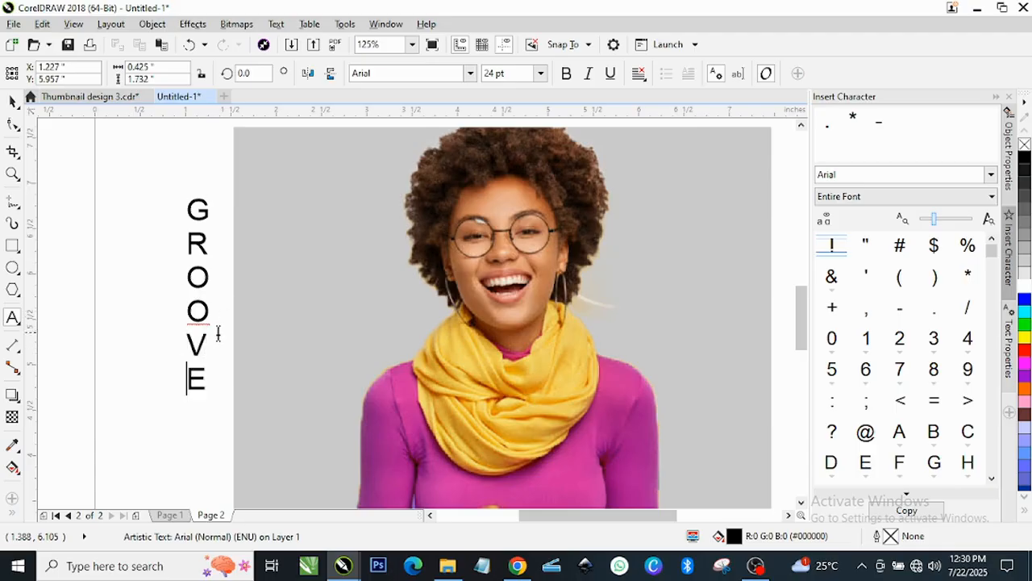
Step: Change the font of the stacked GROOVE text to Cooper Std Black
key(ctrl+space)
click(456, 73)
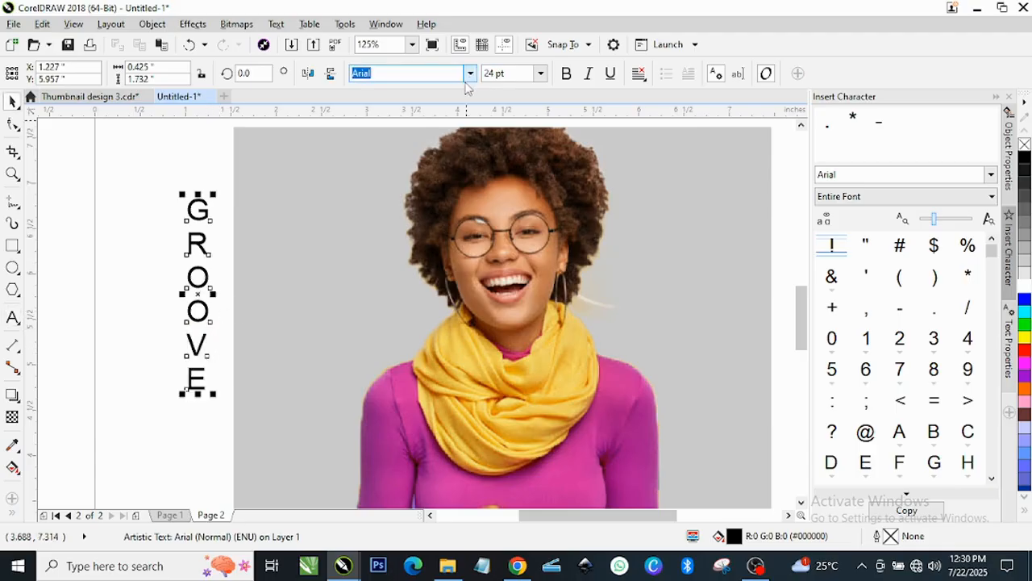
click(470, 73)
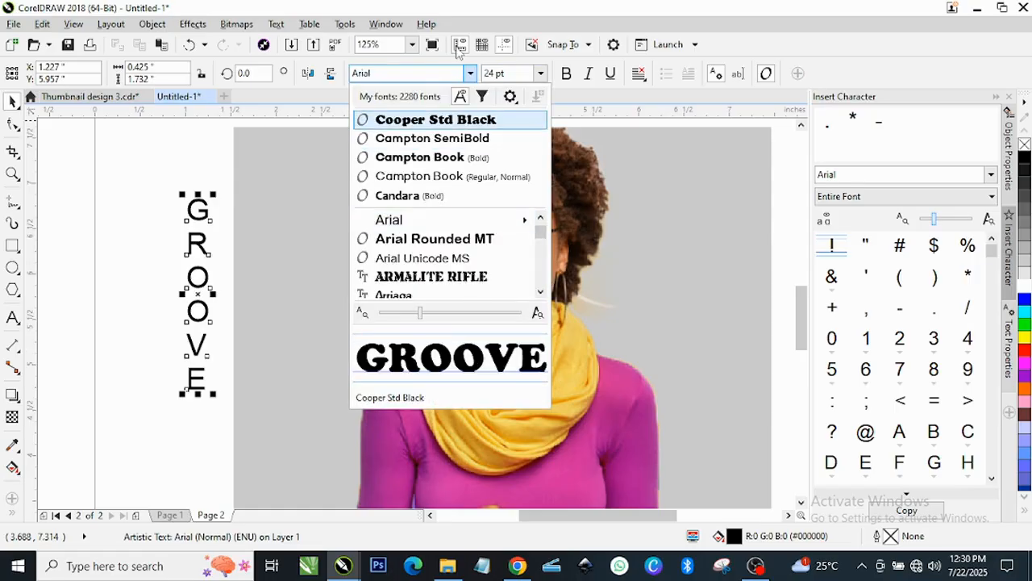
click(435, 121)
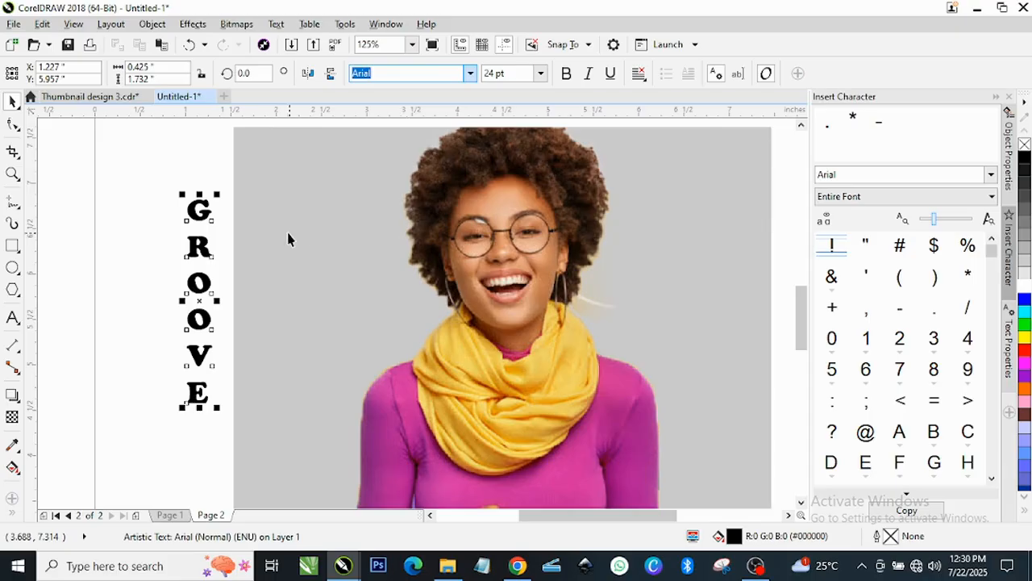
Step: Tighten the line spacing of the stacked letters until the text is about 1.48 inches tall
click(15, 129)
scroll(169, 433, up, 2)
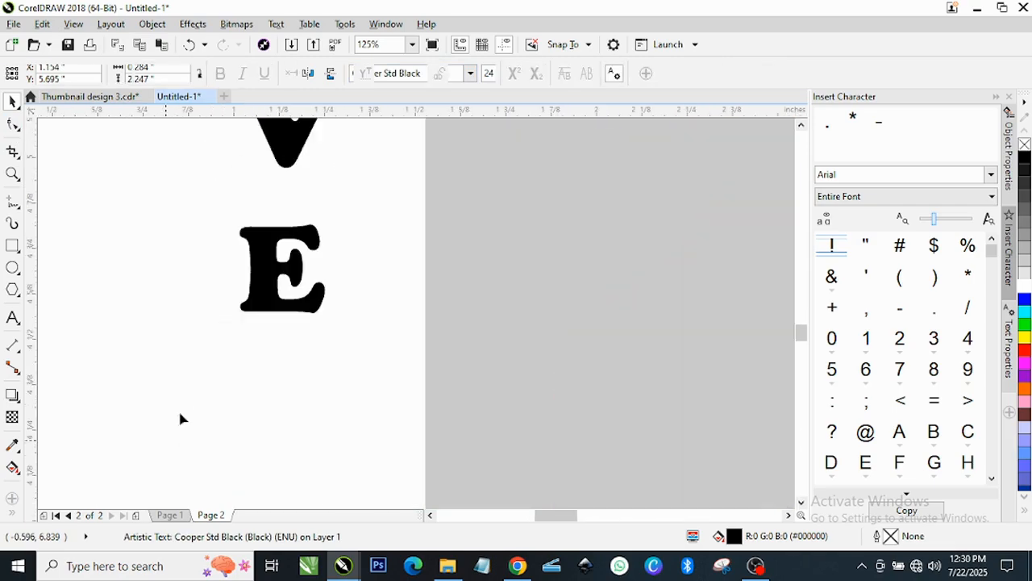
scroll(241, 336, down, 1)
drag(234, 331, 232, 219)
scroll(271, 246, down, 1)
scroll(270, 230, down, 1)
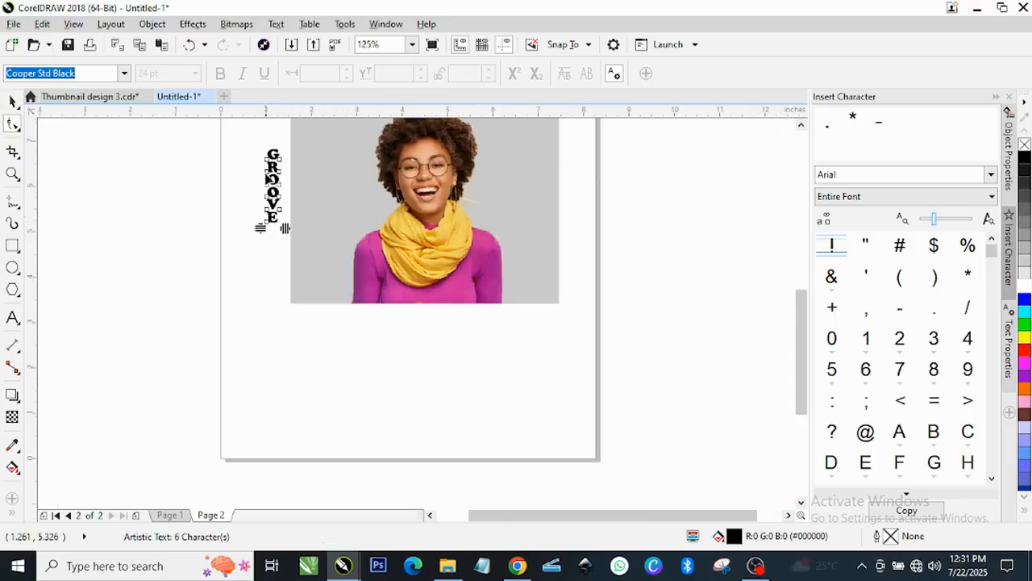
scroll(272, 274, up, 3)
scroll(275, 317, down, 1)
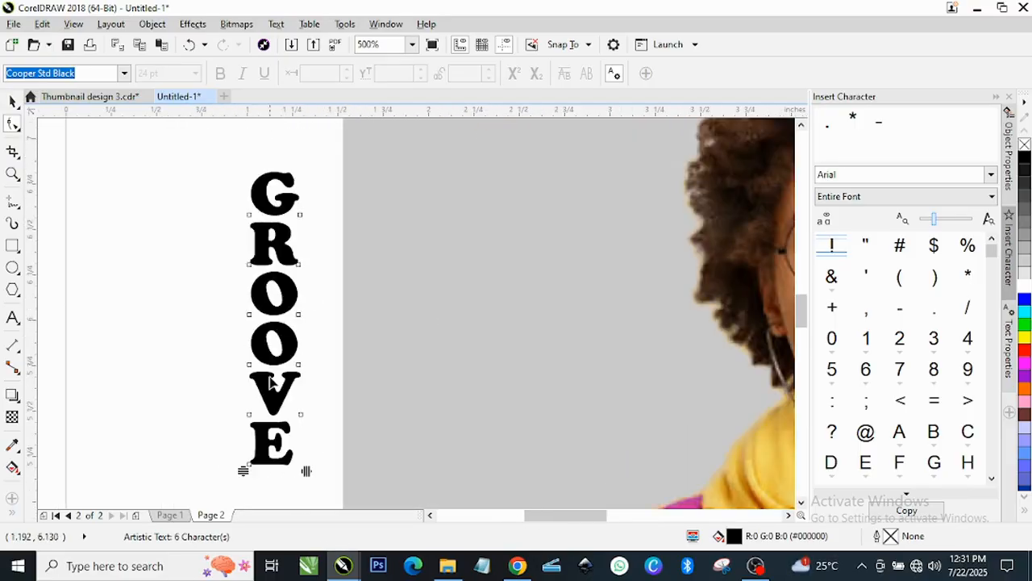
drag(242, 470, 240, 437)
key(space)
Step: Move the stacked text onto the woman's photo and enlarge it to about 0.78 by 4.06 inches, nearly 66 pt
scroll(268, 259, down, 1)
drag(272, 284, 537, 219)
scroll(562, 280, down, 3)
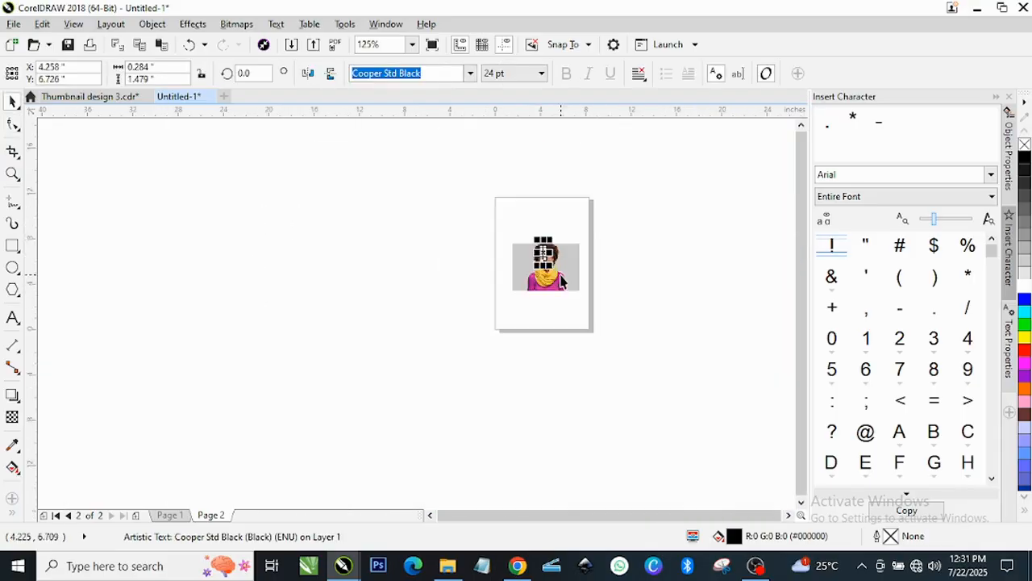
scroll(562, 280, up, 3)
drag(549, 267, 583, 362)
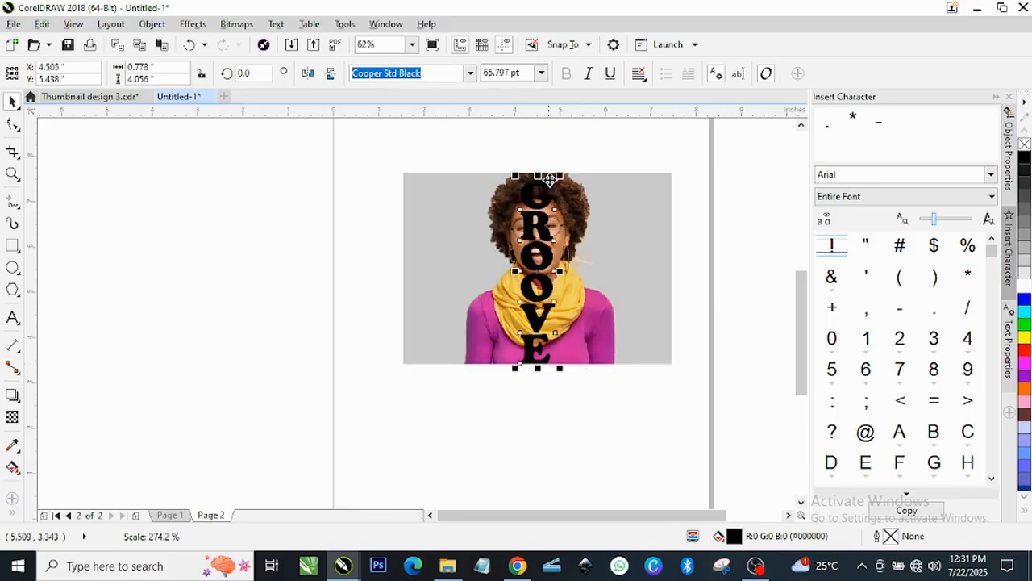
Step: Shift the stacked text over the left half of the woman's face and scale it to the photo's full height, about 4.21 inches
scroll(550, 179, up, 4)
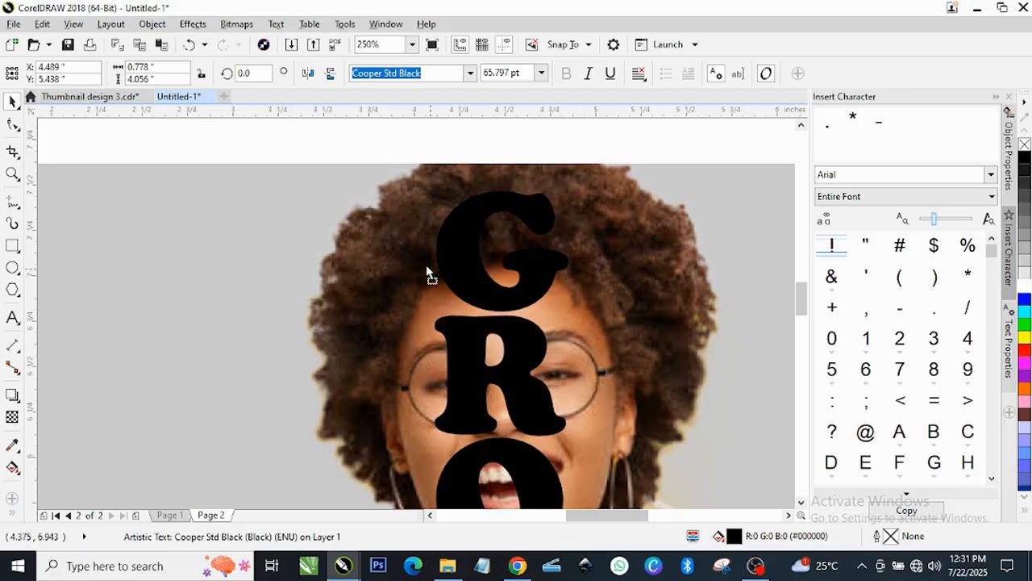
drag(427, 274, 414, 270)
scroll(454, 232, down, 4)
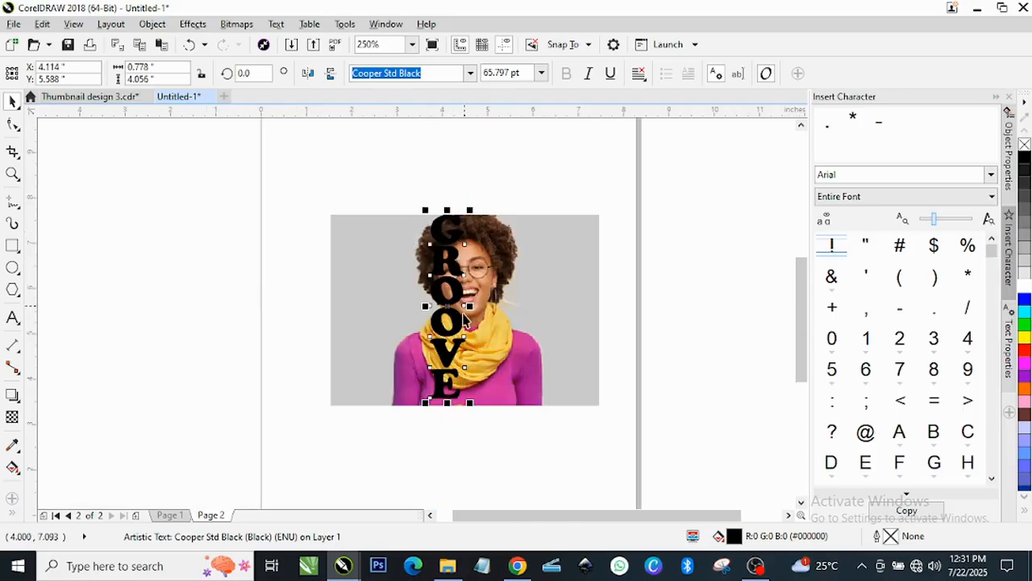
scroll(451, 411, up, 4)
drag(507, 350, 529, 376)
scroll(468, 347, down, 4)
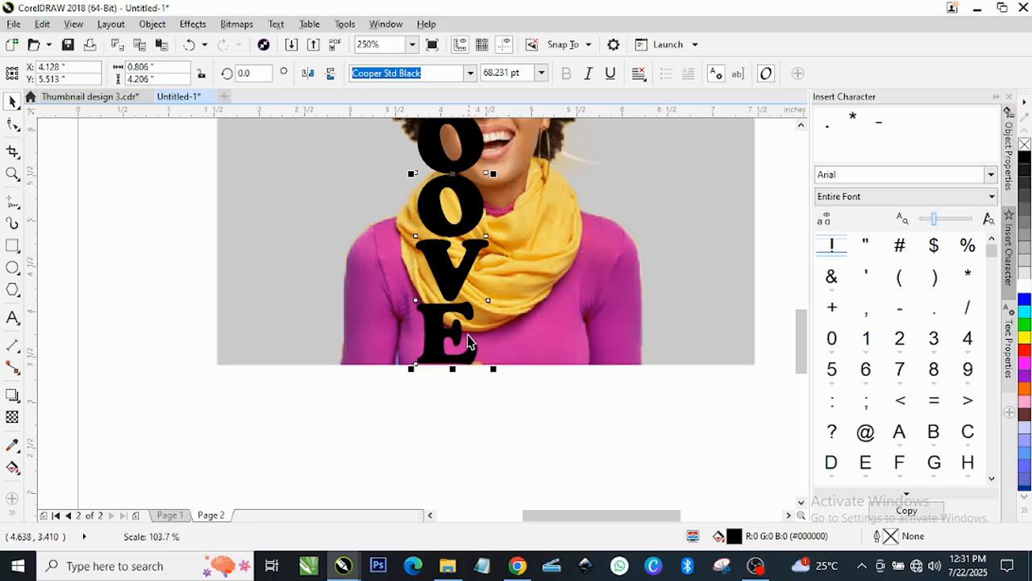
scroll(476, 185, up, 2)
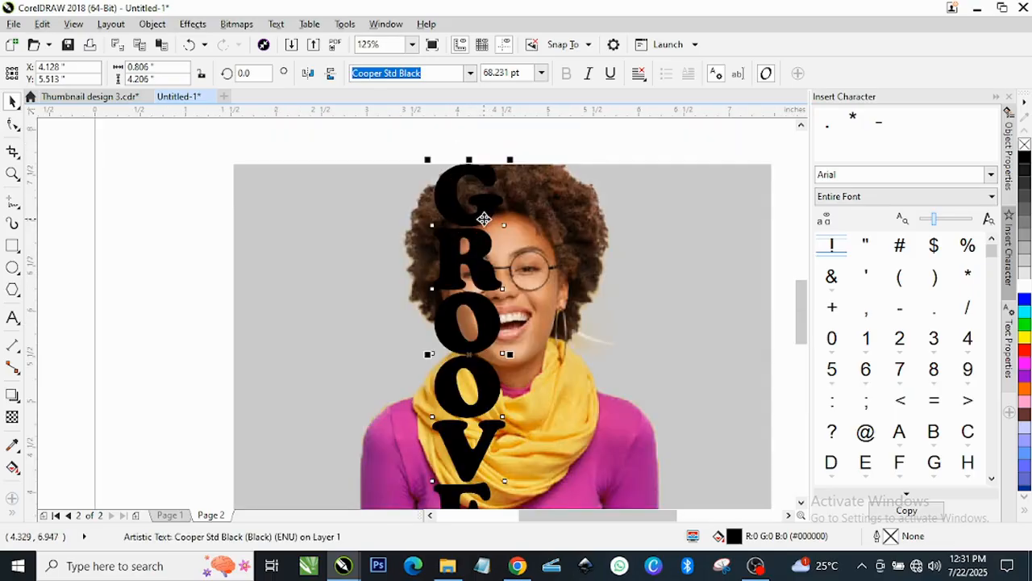
Step: Give the stacked GROOVE text a white outline
scroll(484, 213, up, 4)
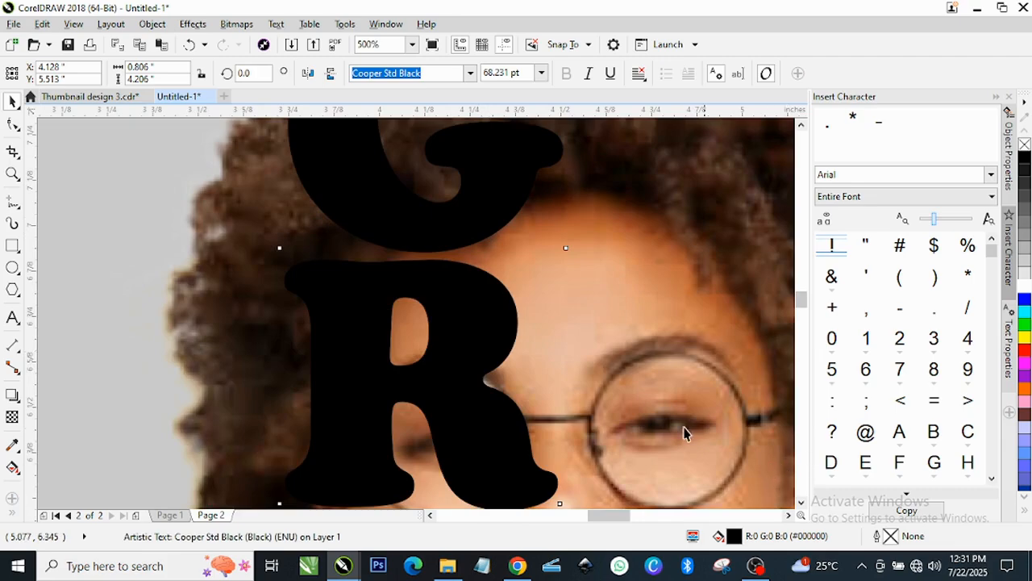
right_click(1026, 295)
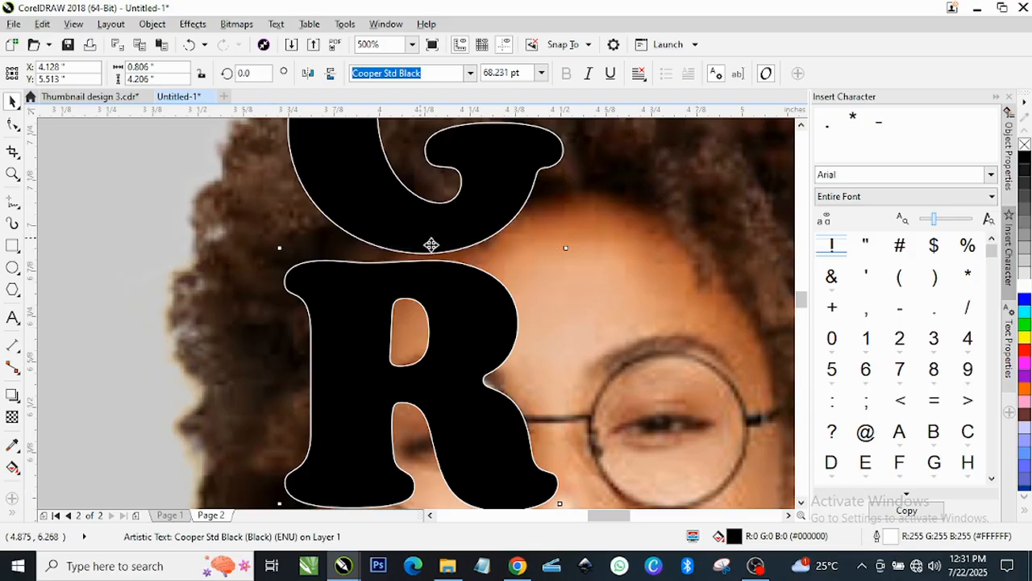
scroll(433, 205, up, 4)
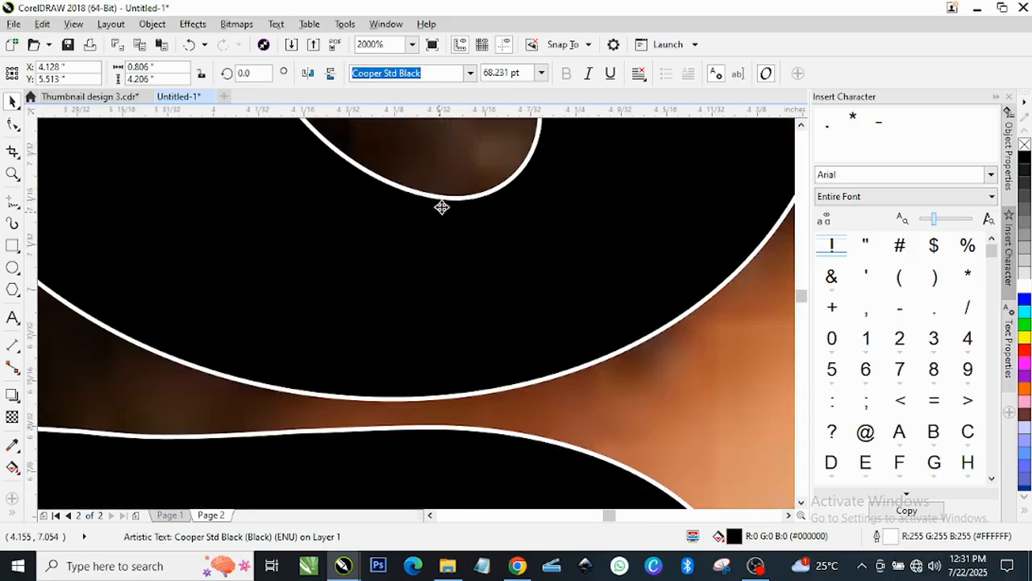
scroll(438, 230, down, 6)
scroll(440, 233, down, 3)
scroll(454, 178, up, 4)
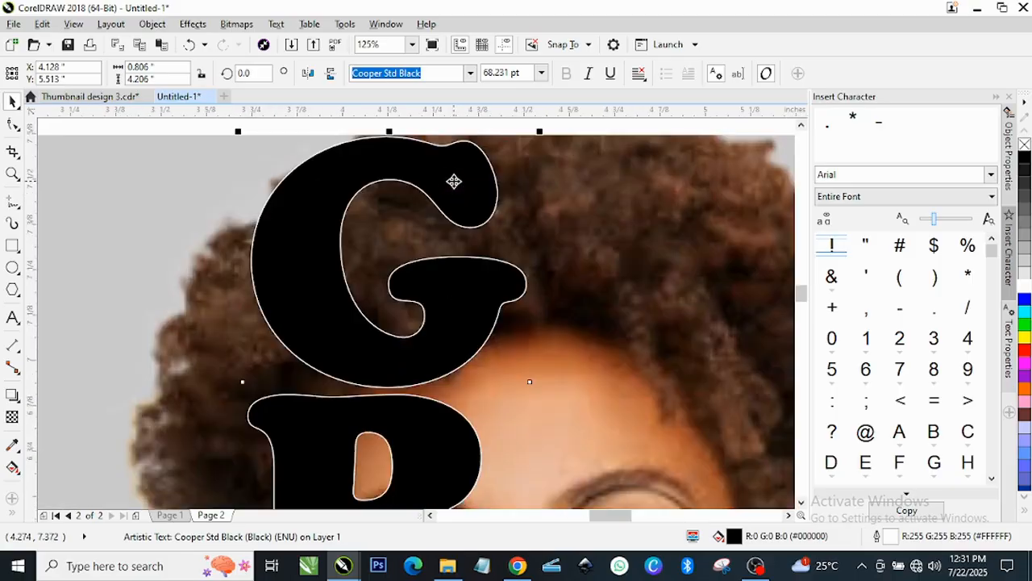
scroll(453, 165, up, 3)
scroll(453, 166, down, 3)
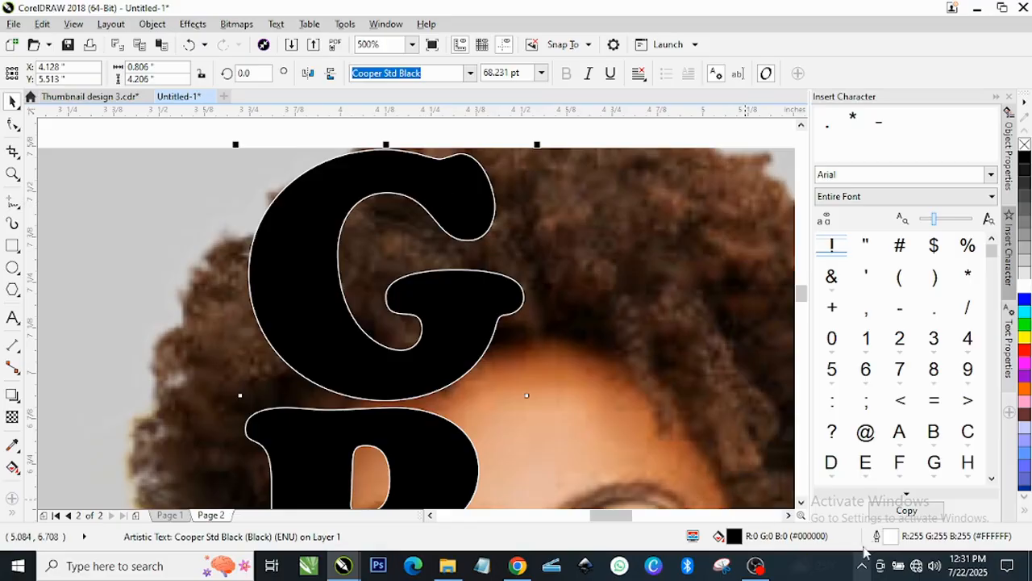
Step: Set the outline width of the GROOVE text to 3.0 pt
double_click(888, 537)
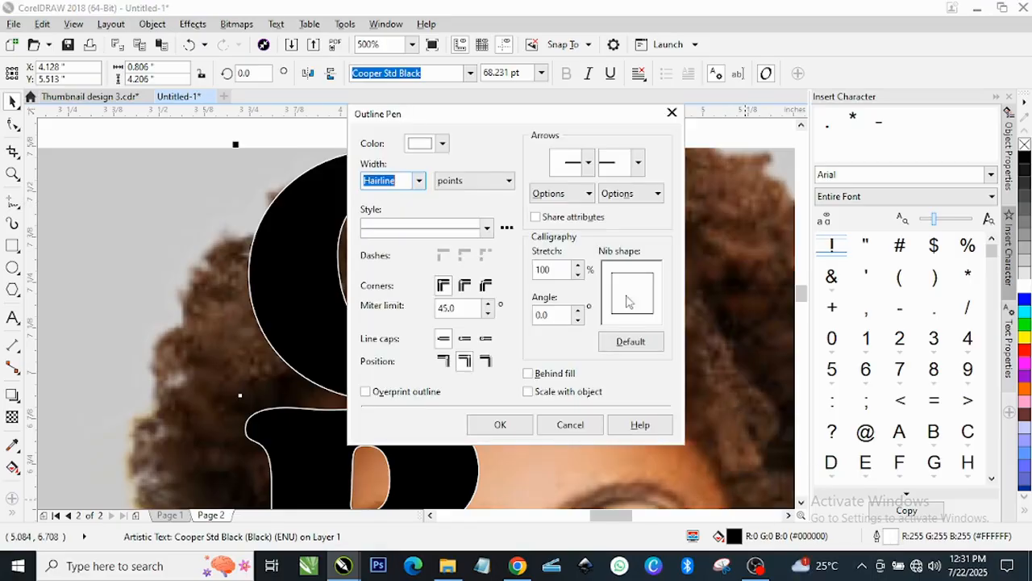
click(419, 181)
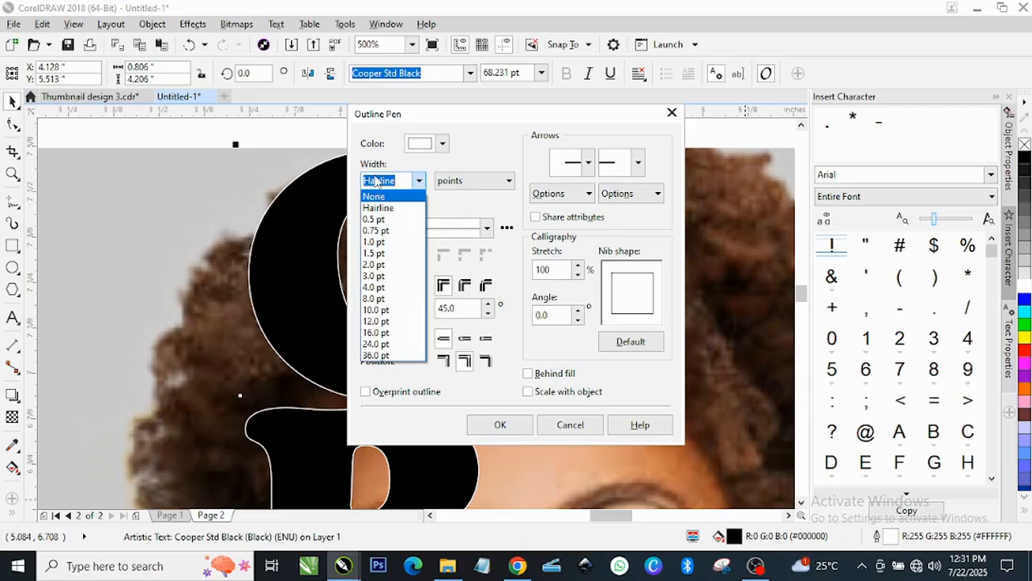
click(372, 268)
click(418, 181)
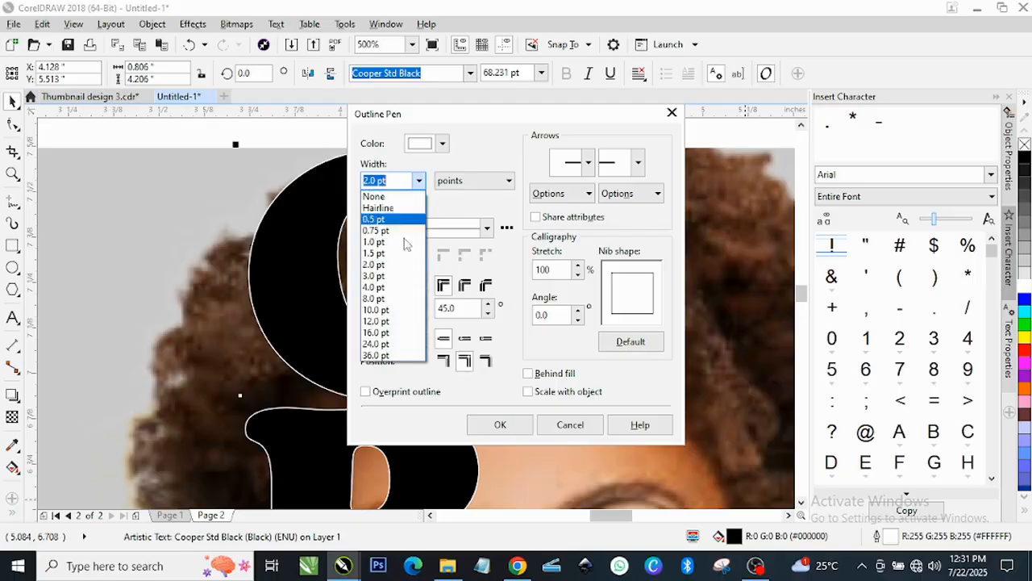
click(372, 277)
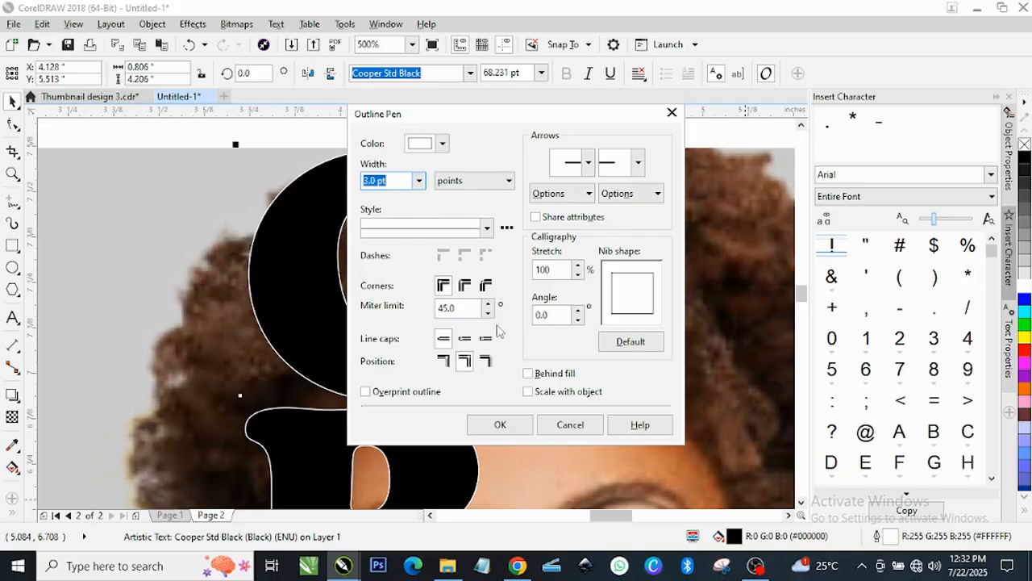
click(501, 423)
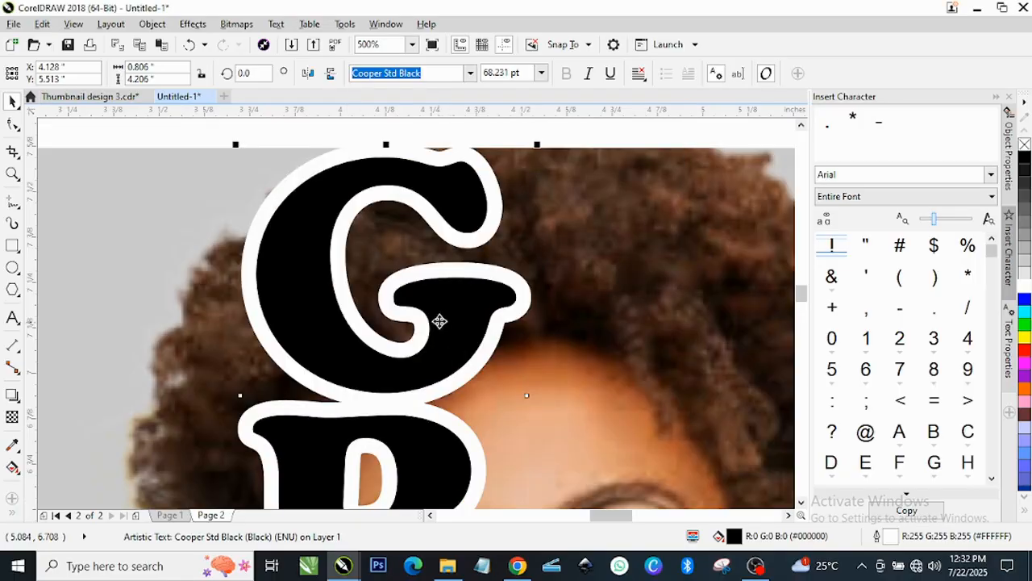
scroll(443, 299, down, 6)
scroll(456, 338, down, 1)
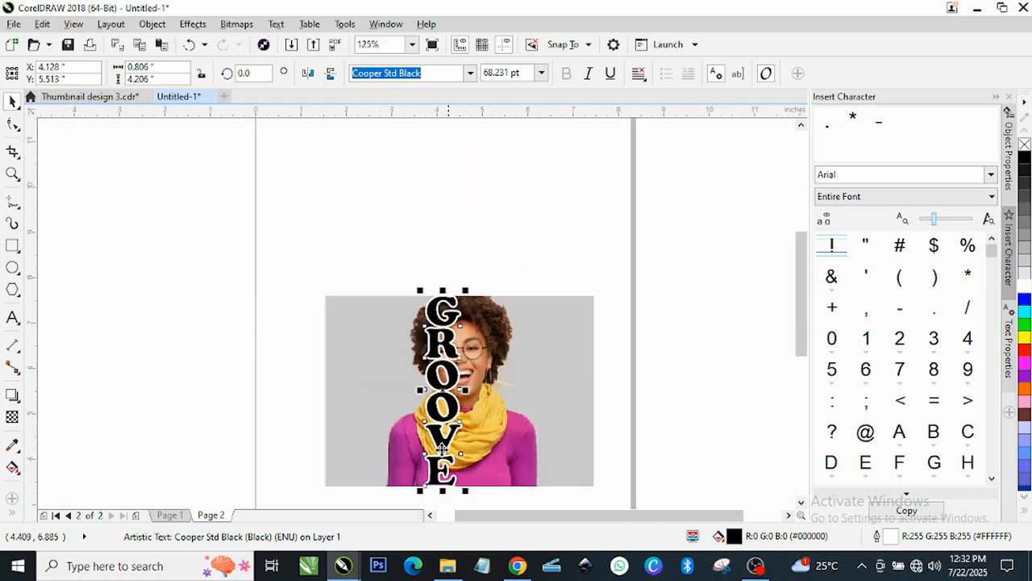
scroll(431, 475, up, 1)
scroll(467, 405, up, 3)
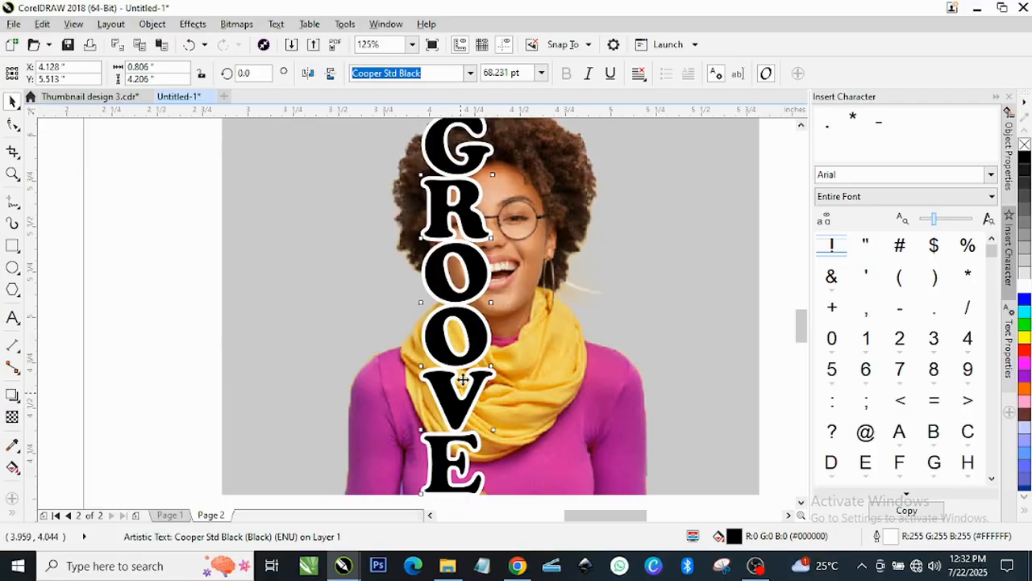
scroll(464, 345, down, 1)
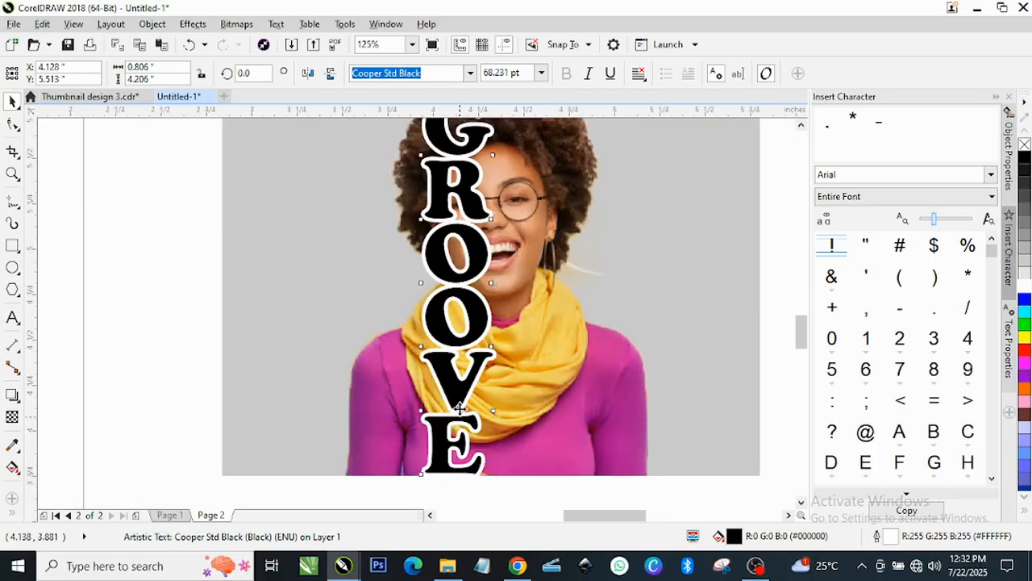
Step: Examine how the white outlines of neighbouring letters in the stacked GROOVE text meet and overlap
scroll(456, 411, up, 3)
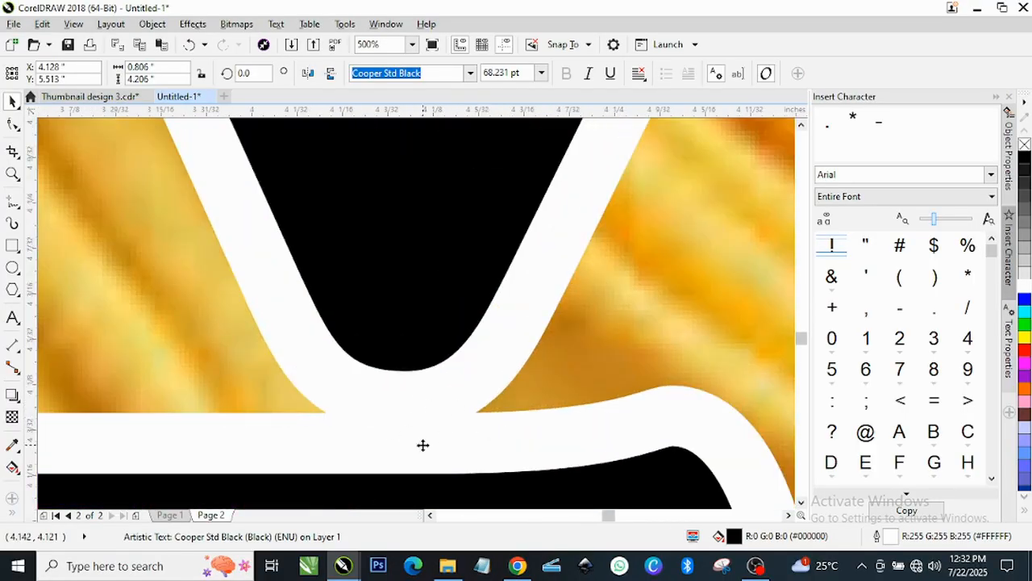
scroll(415, 391, up, 3)
scroll(424, 386, down, 3)
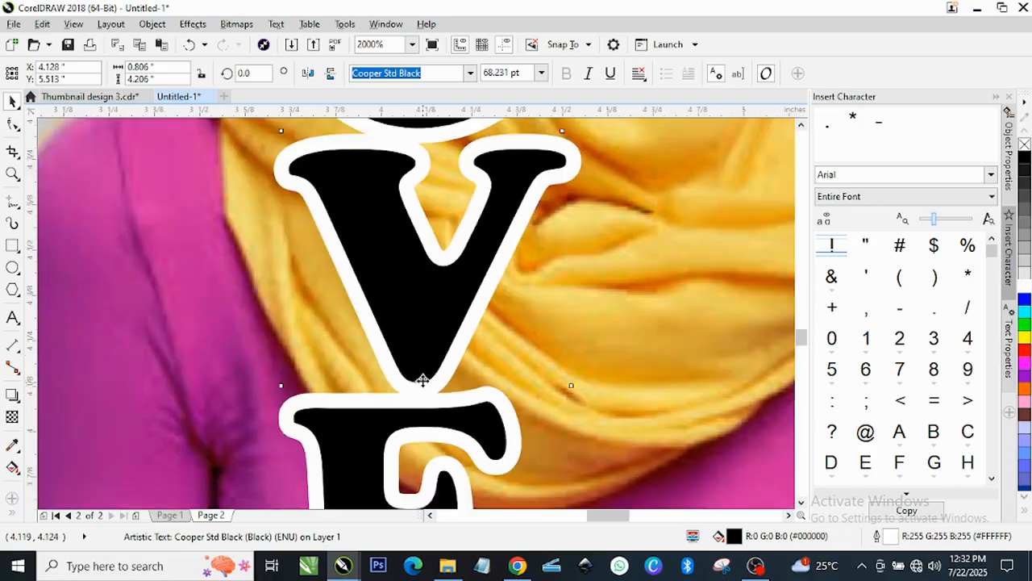
scroll(403, 277, up, 2)
scroll(409, 236, down, 5)
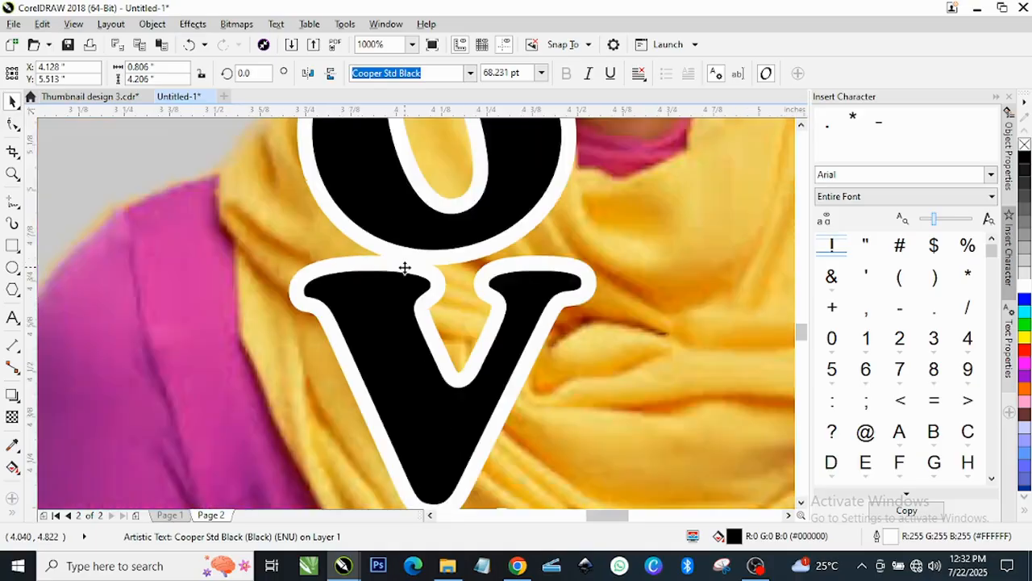
scroll(406, 214, up, 3)
scroll(405, 214, up, 2)
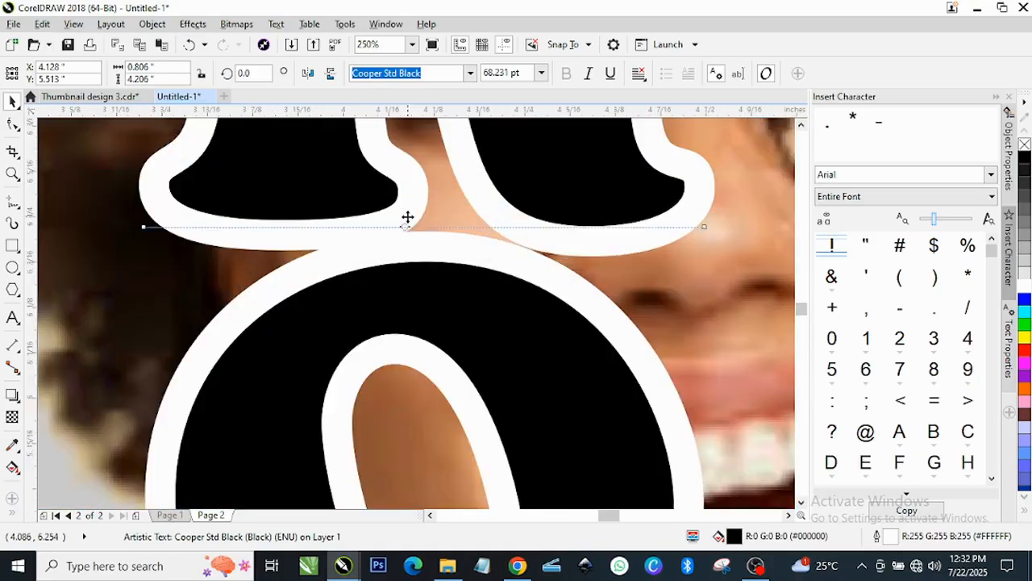
scroll(411, 230, down, 3)
scroll(425, 234, down, 2)
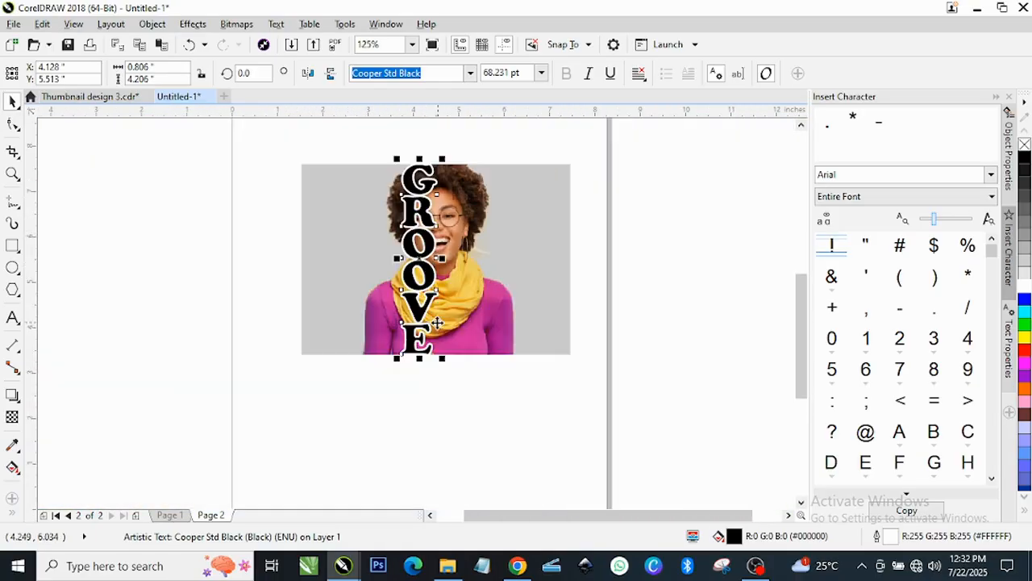
scroll(439, 367, up, 2)
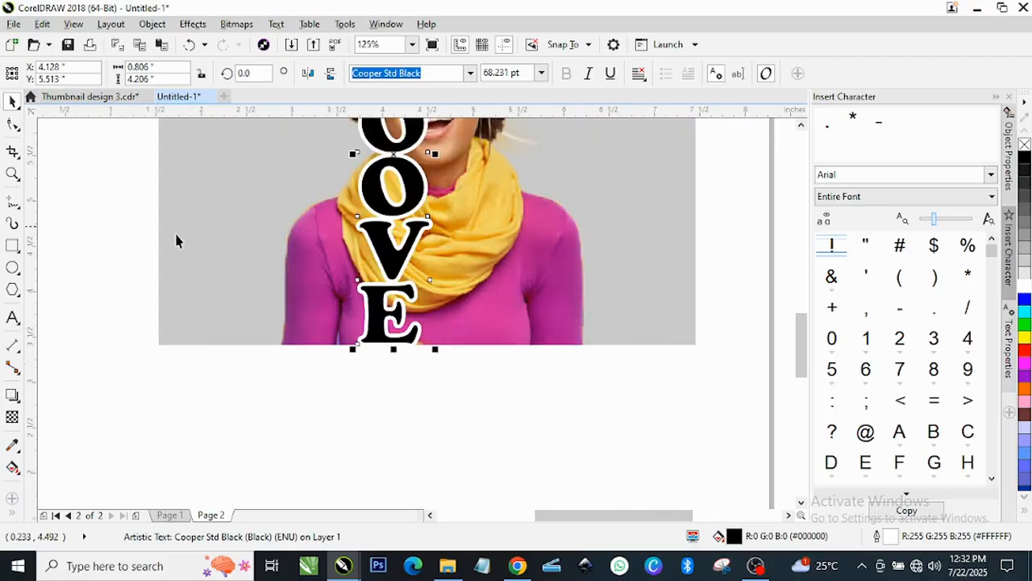
Step: Tighten the line spacing of the stacked GROOVE text slightly with the Shape tool
click(12, 123)
scroll(357, 355, up, 2)
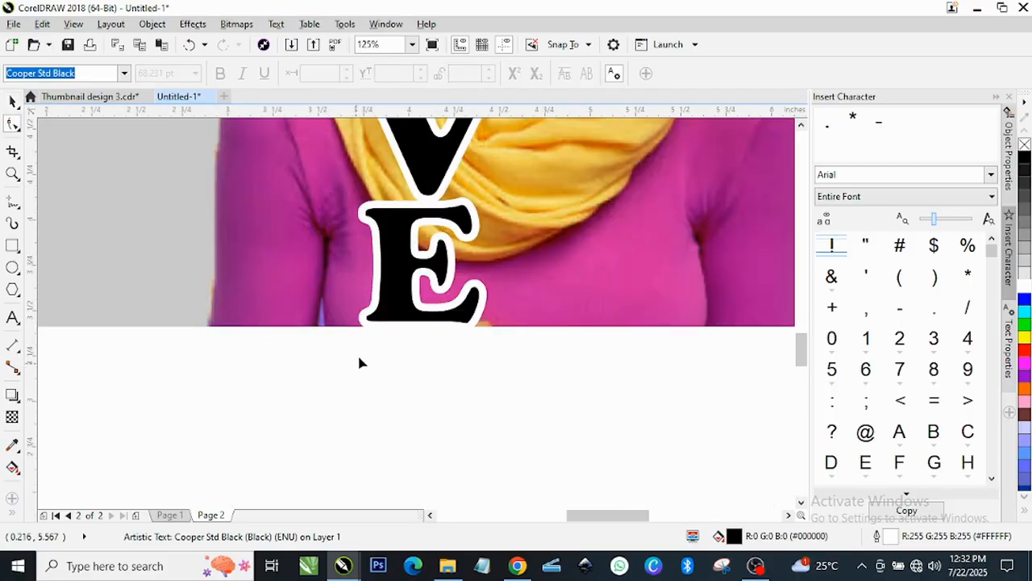
scroll(352, 330, up, 4)
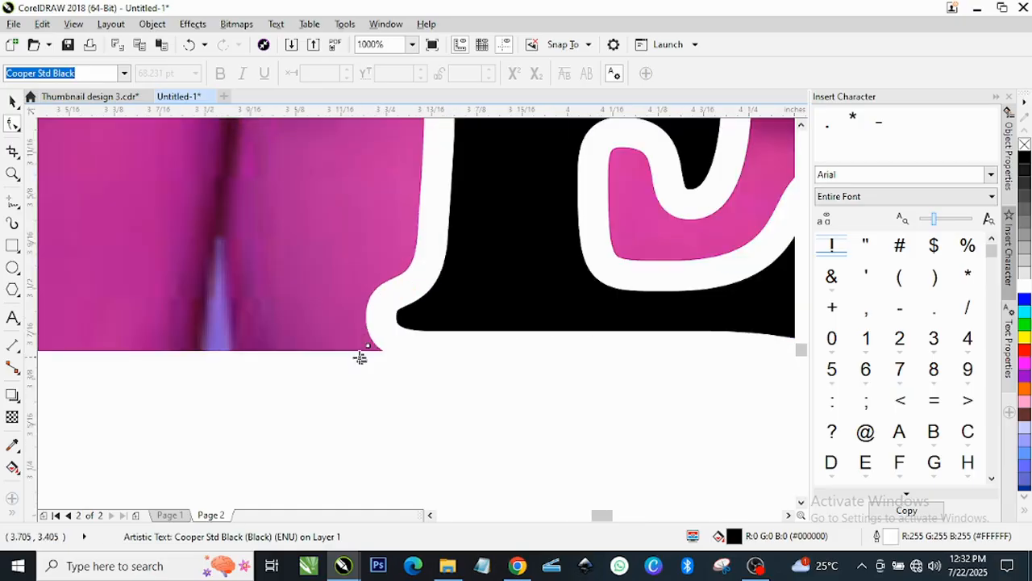
scroll(359, 355, down, 4)
drag(357, 361, 356, 347)
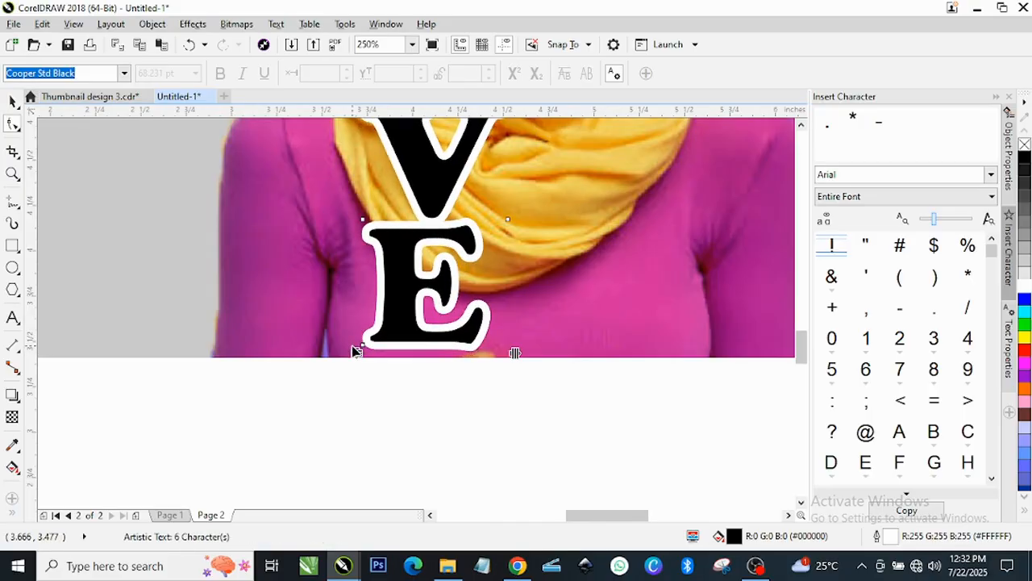
Step: Scale the GROOVE text up proportionally to about 0.815 by 4.191 inches to refill the photo's height
scroll(555, 363, up, 2)
key(space)
drag(473, 337, 489, 352)
scroll(490, 351, down, 6)
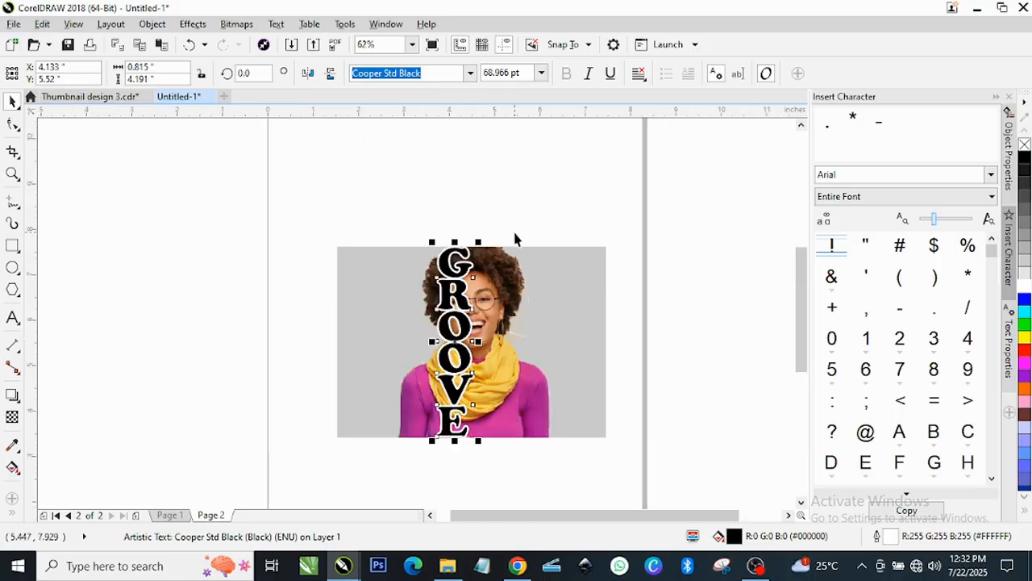
Step: Remove the black fill from the stacked GROOVE text over the woman's face
scroll(461, 305, up, 4)
key(Escape)
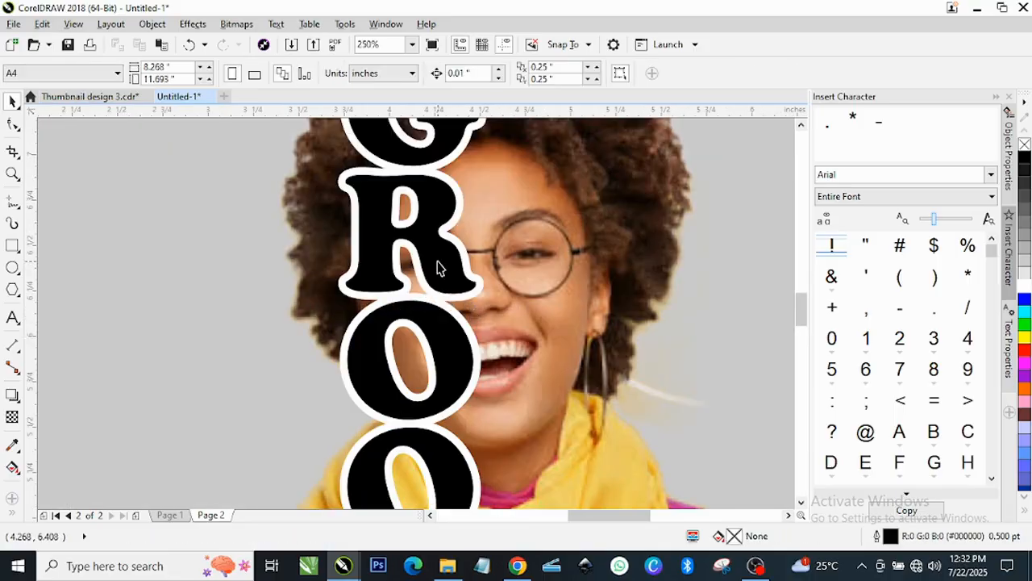
click(438, 261)
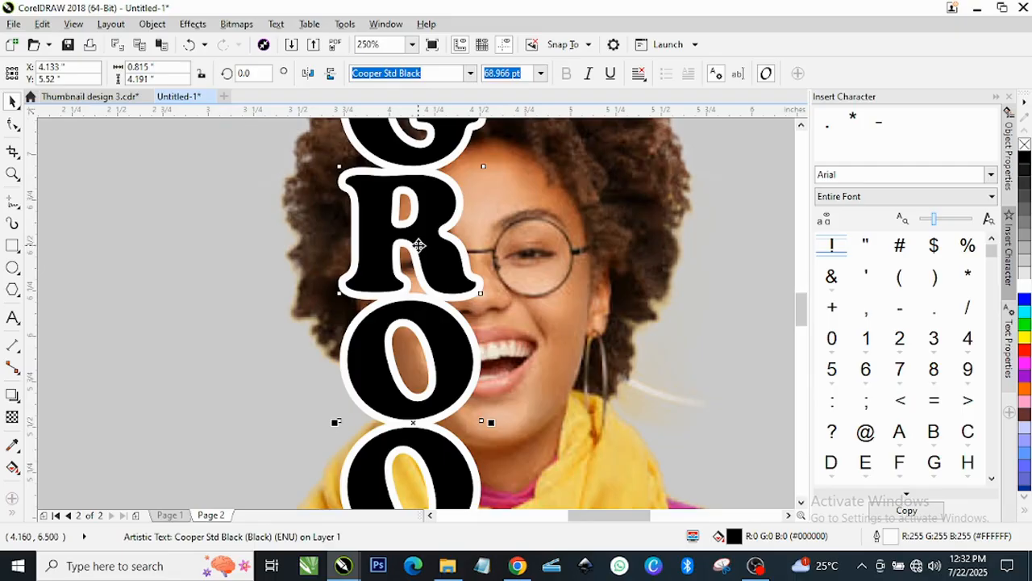
right_click(1023, 146)
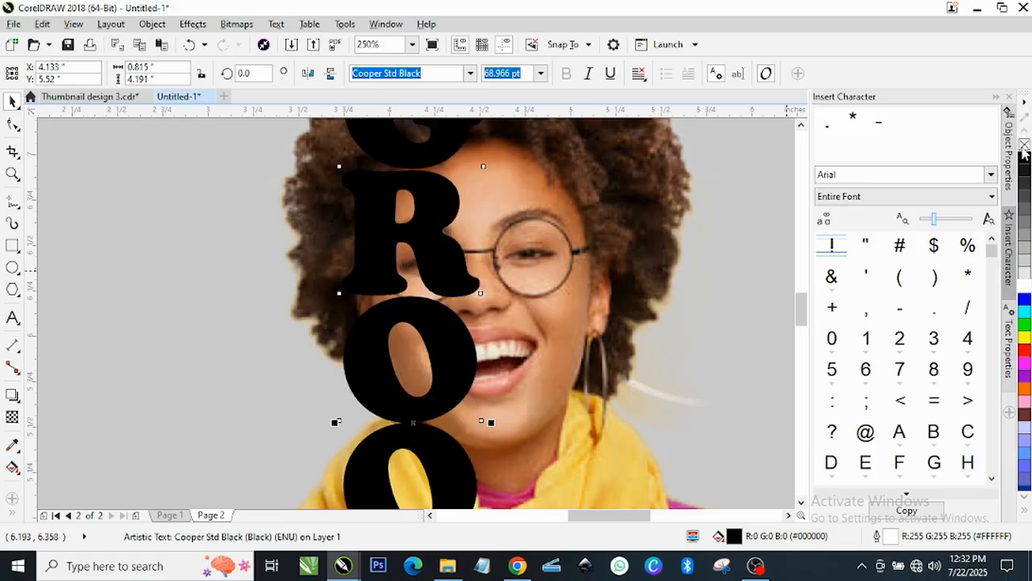
key(ctrl+z)
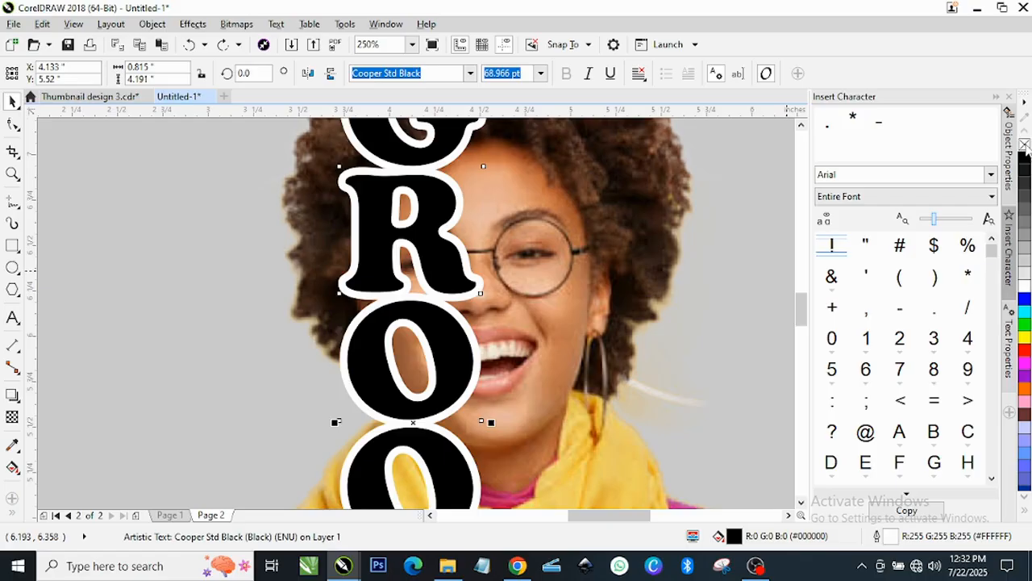
click(1024, 146)
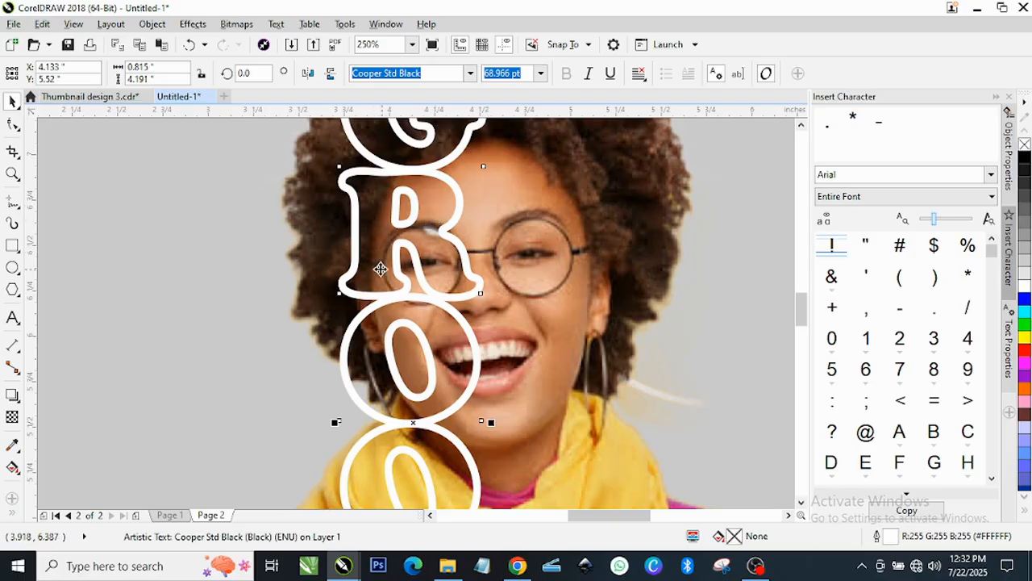
Step: PowerClip the woman's photo inside the outlined GROOVE text
scroll(380, 269, down, 2)
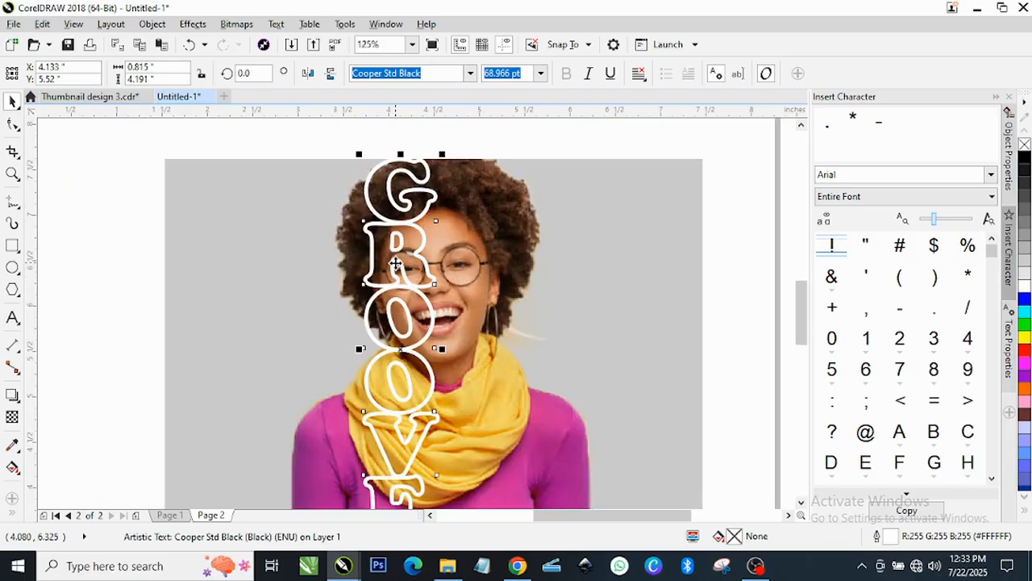
click(488, 224)
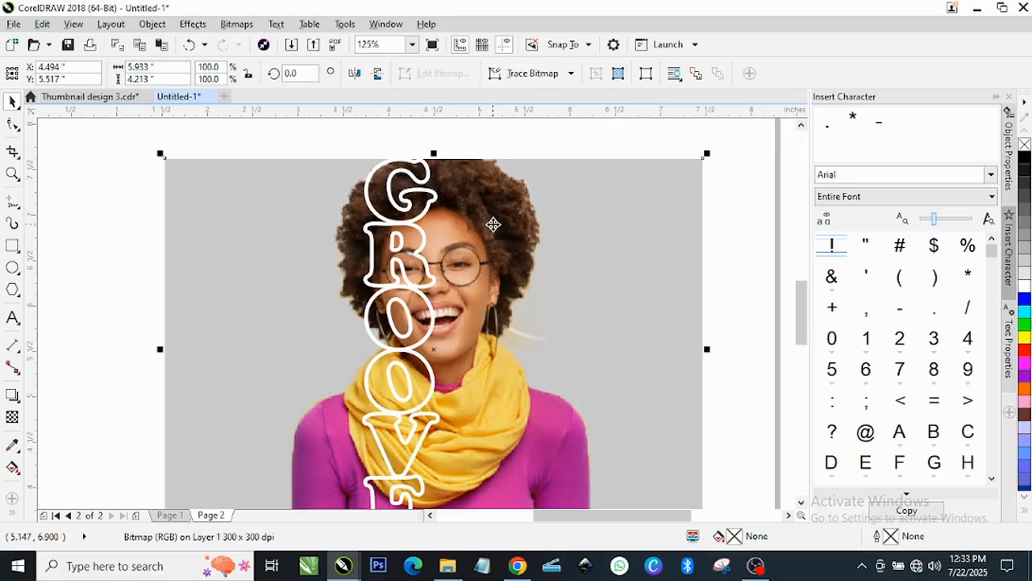
scroll(493, 226, down, 2)
scroll(493, 230, up, 1)
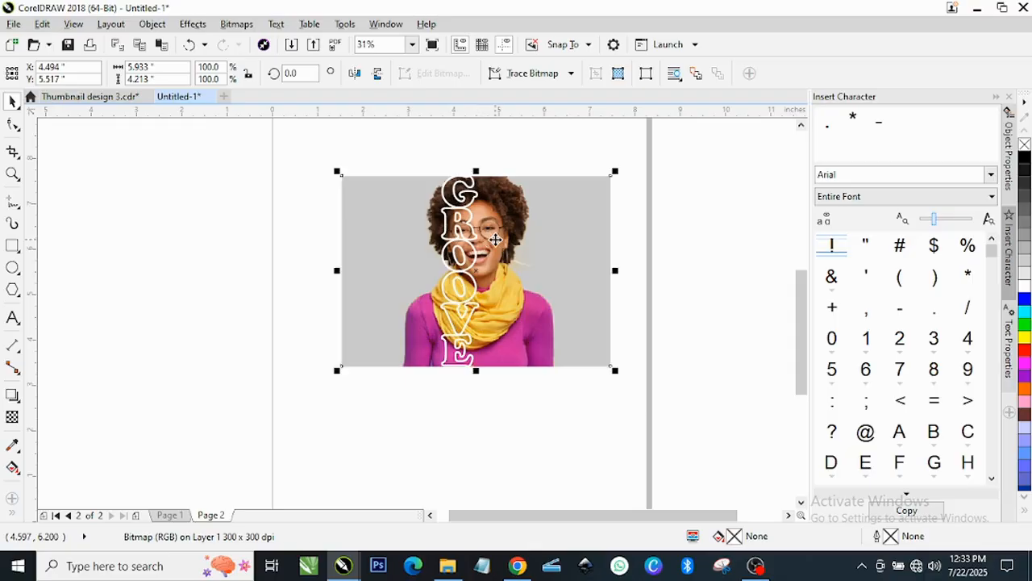
scroll(495, 226, up, 2)
scroll(499, 225, down, 1)
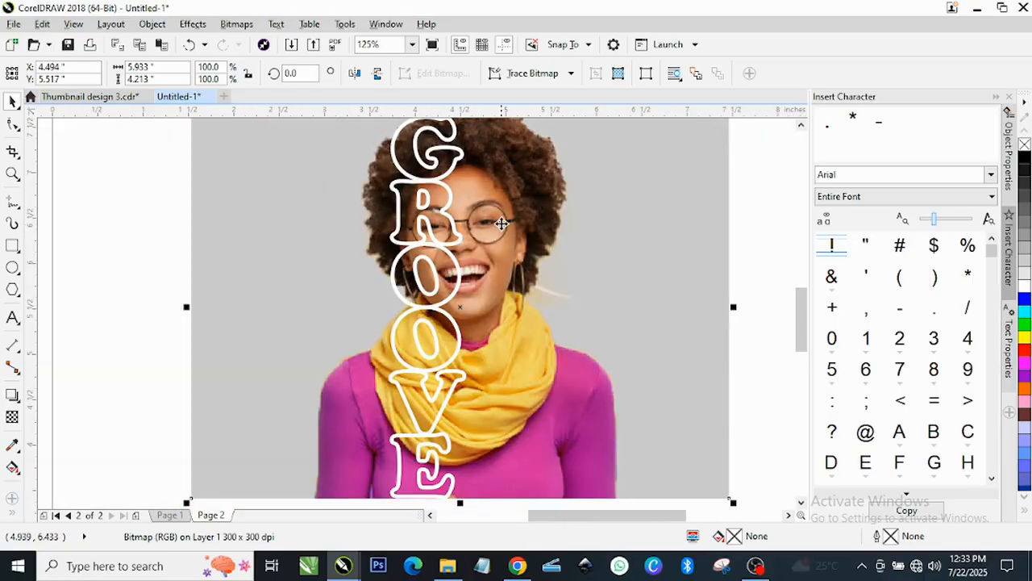
scroll(502, 224, down, 1)
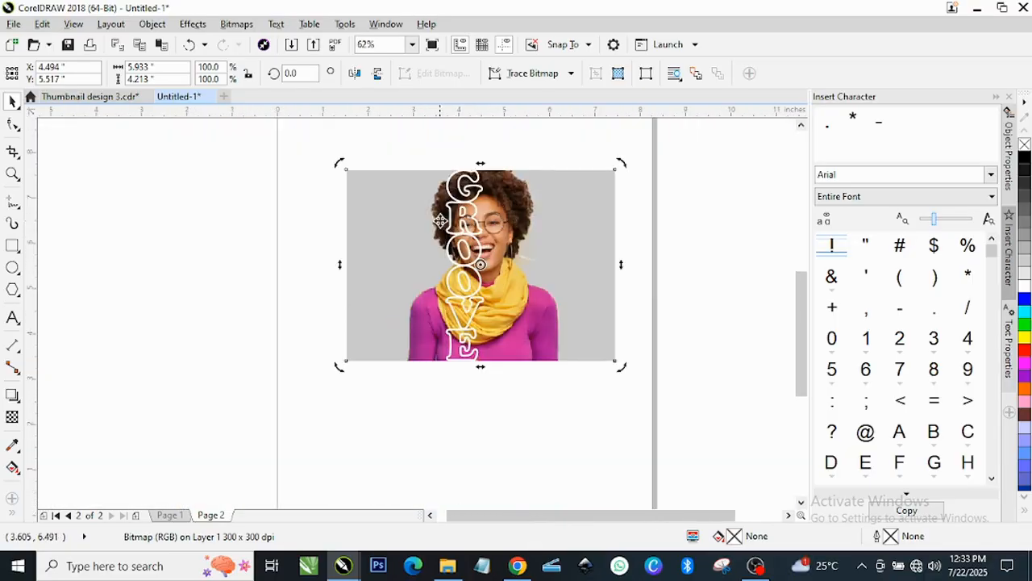
scroll(495, 217, up, 1)
scroll(500, 218, down, 1)
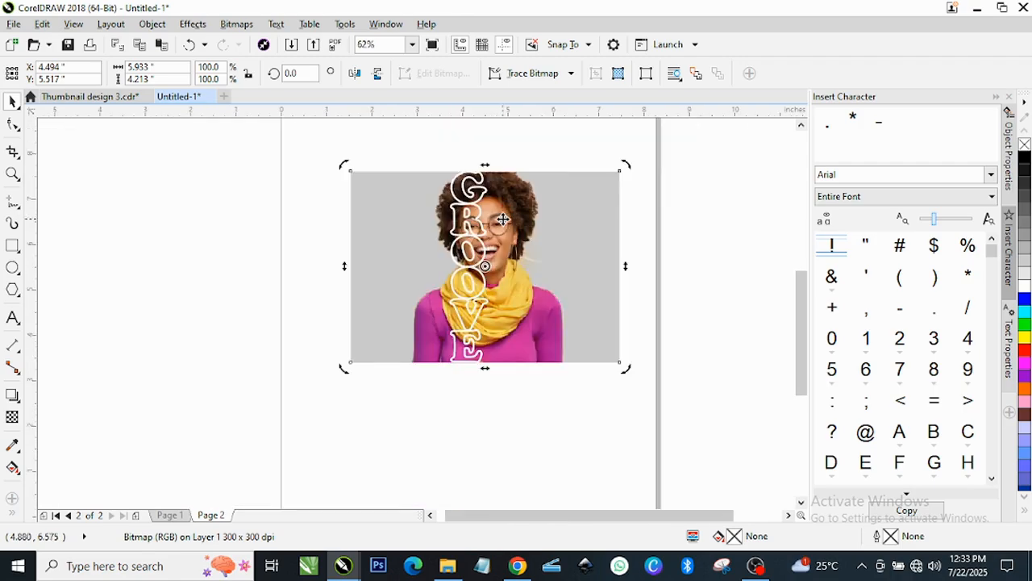
right_click(500, 227)
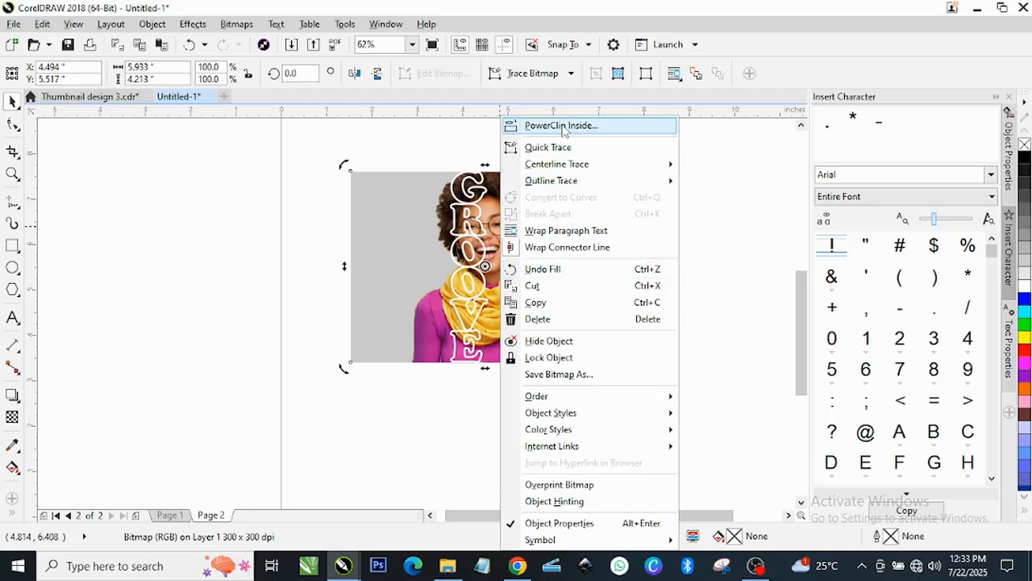
click(562, 127)
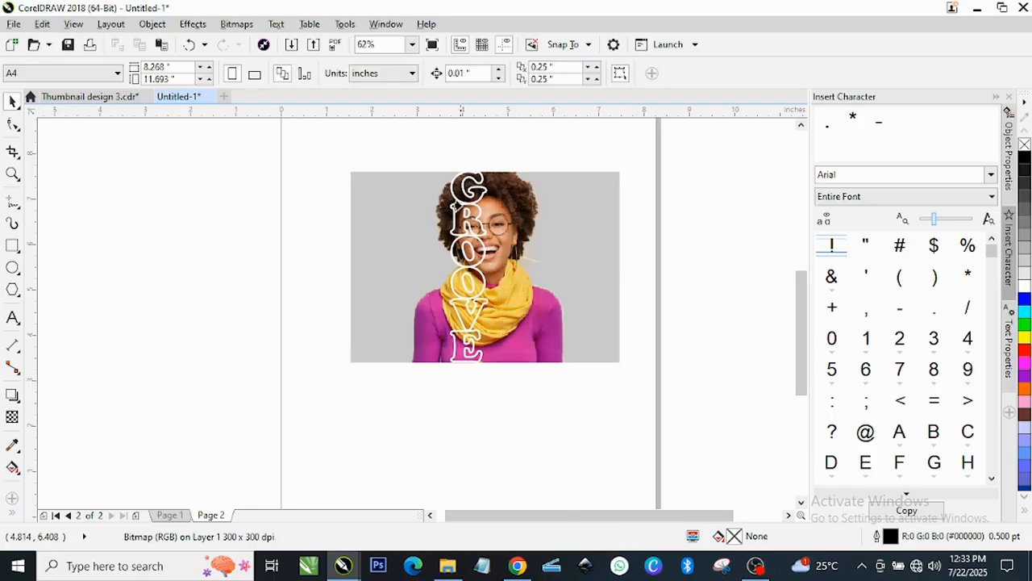
click(468, 201)
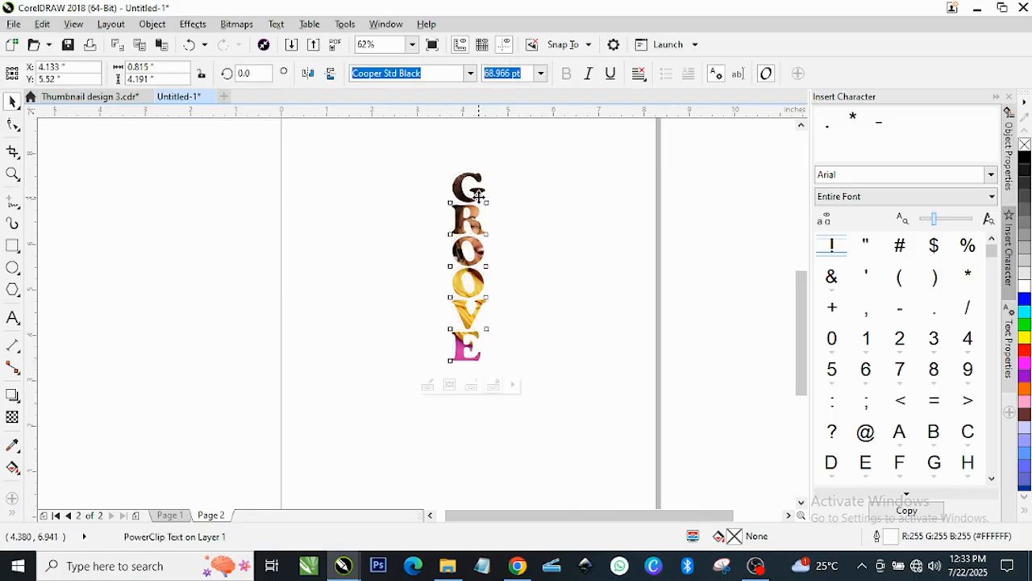
Step: Open the GROOVE PowerClip's contents for editing, copy the woman's photo inside it, and finish editing
scroll(470, 199, up, 2)
scroll(470, 199, down, 2)
scroll(466, 214, up, 2)
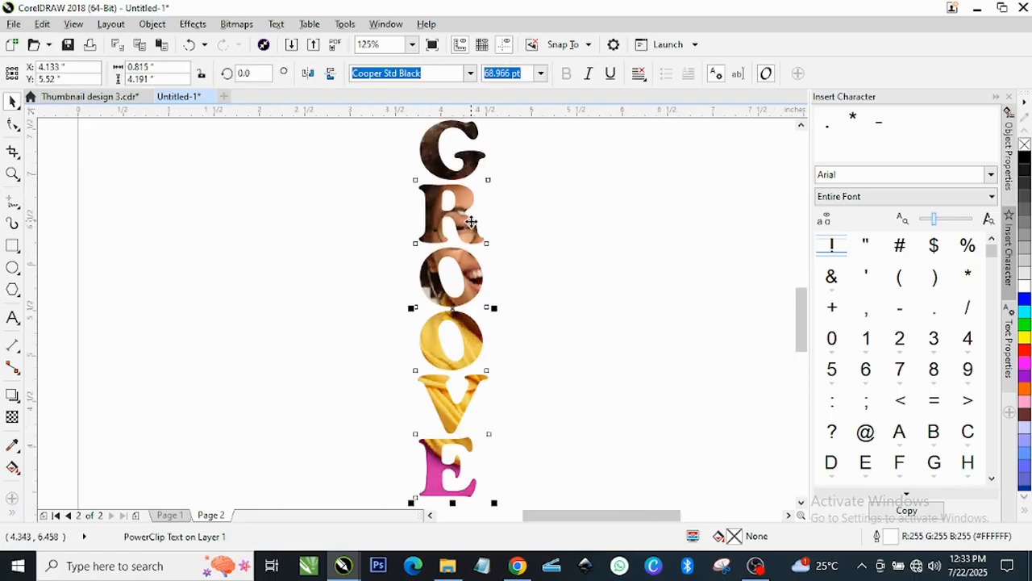
scroll(456, 263, down, 2)
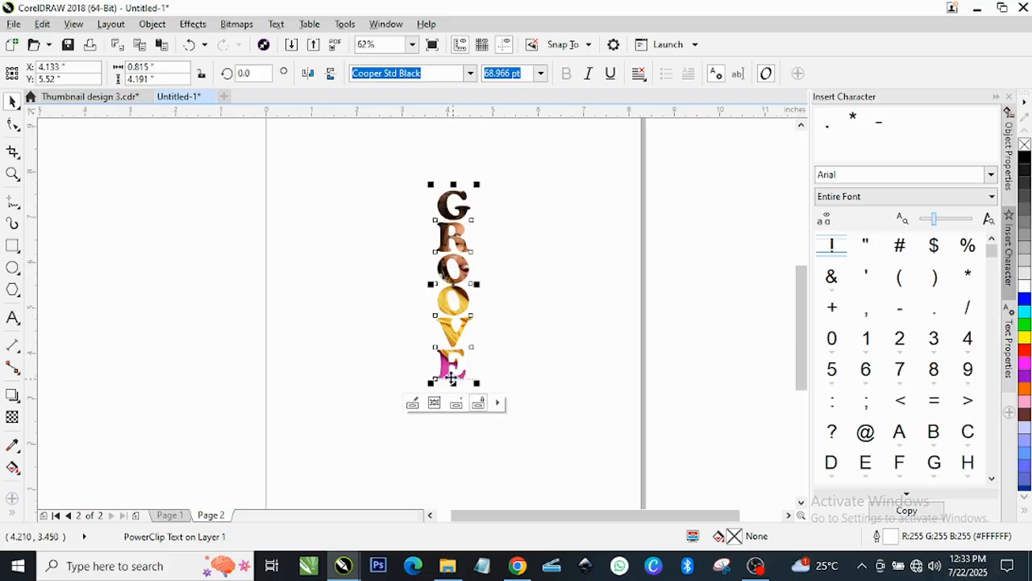
click(412, 408)
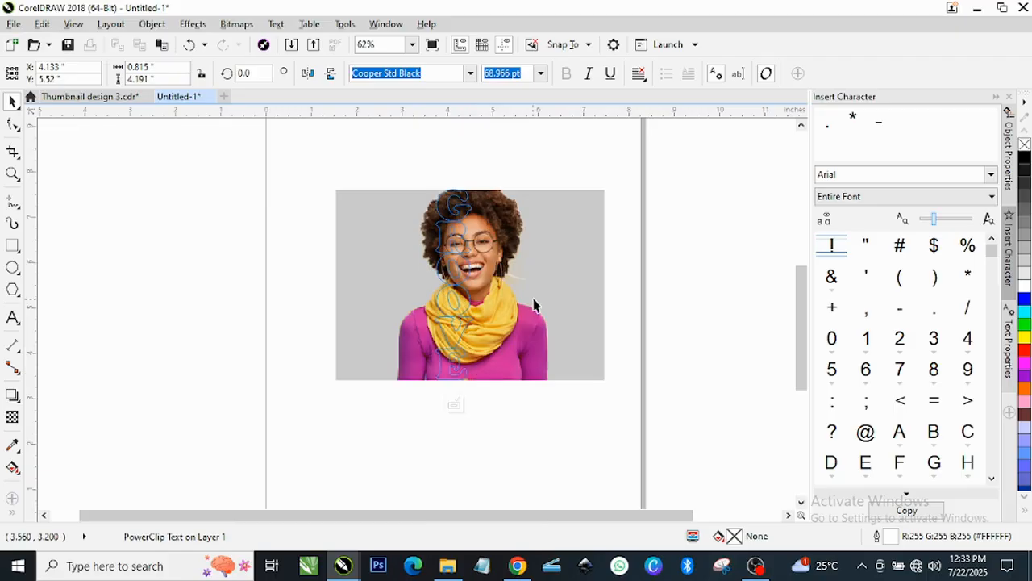
click(534, 298)
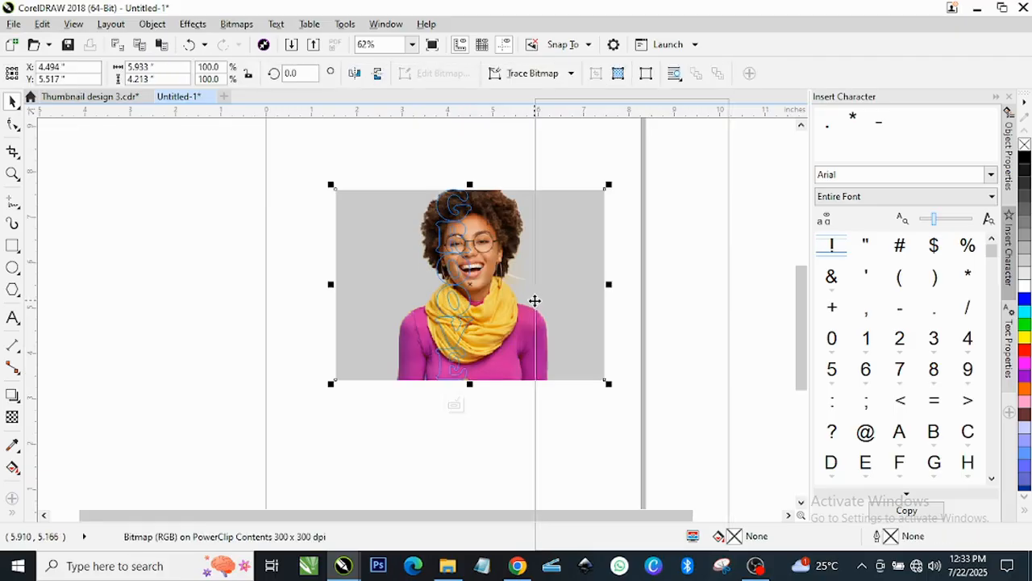
right_click(535, 300)
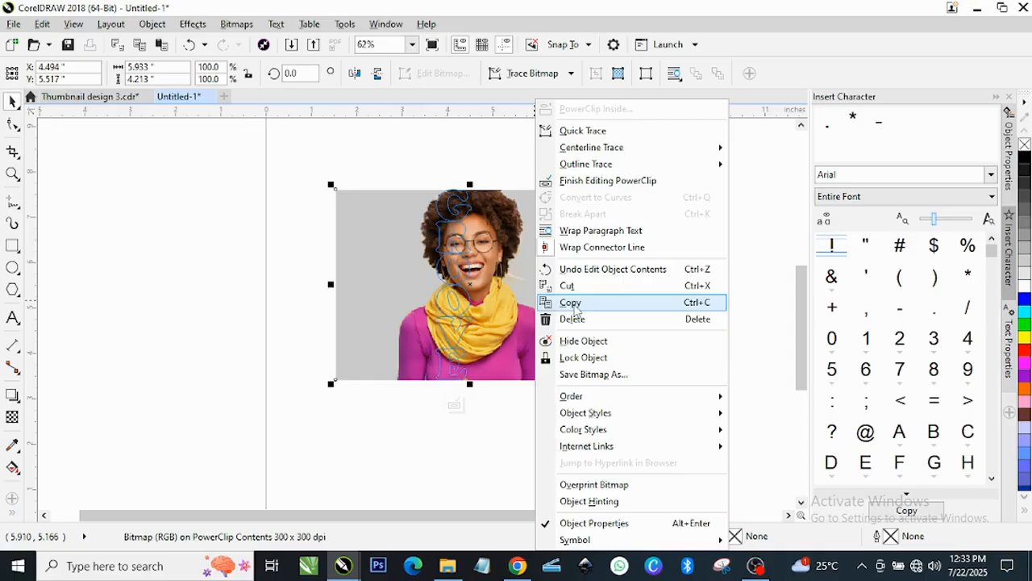
click(571, 303)
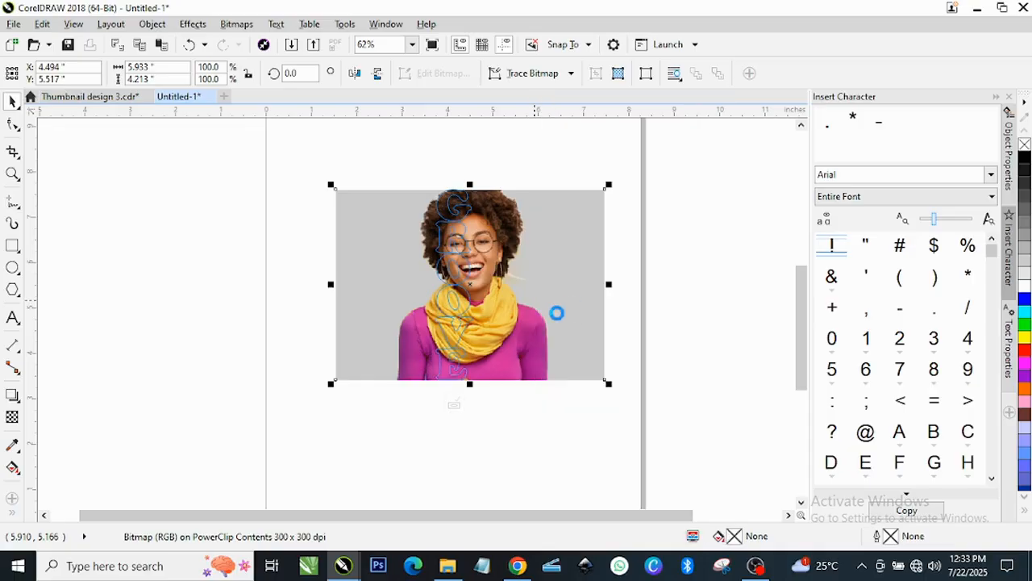
click(454, 405)
Step: Paste the copied photo onto the page and send it to the back, behind the GROOVE PowerClip text
key(ctrl+v)
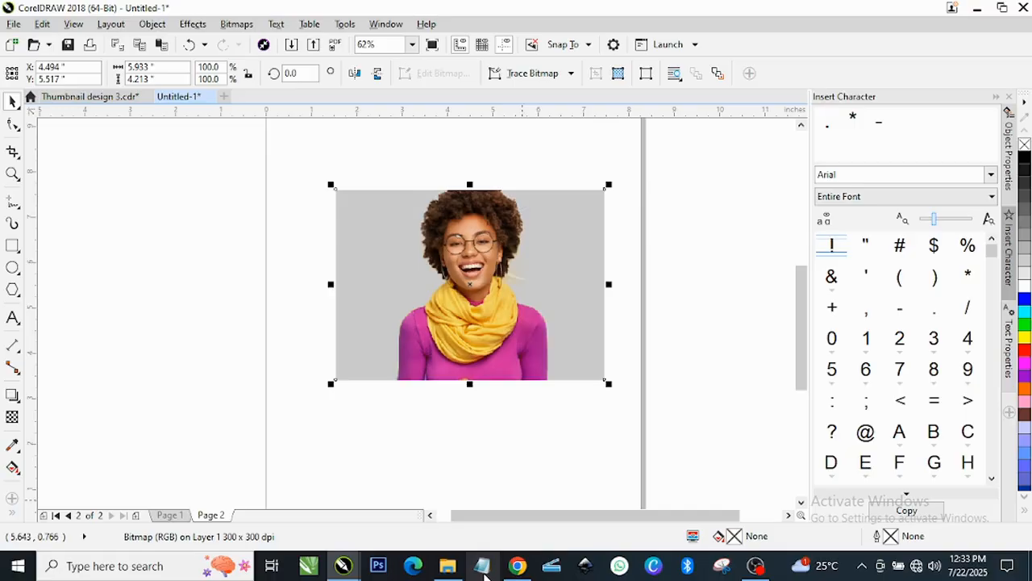
key(shift+Page_Down)
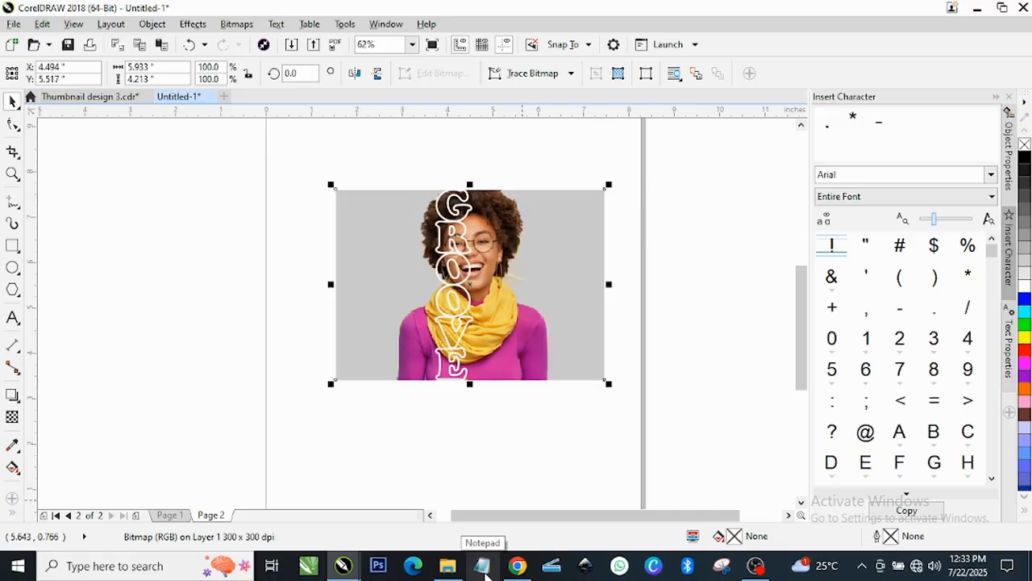
scroll(487, 256, up, 1)
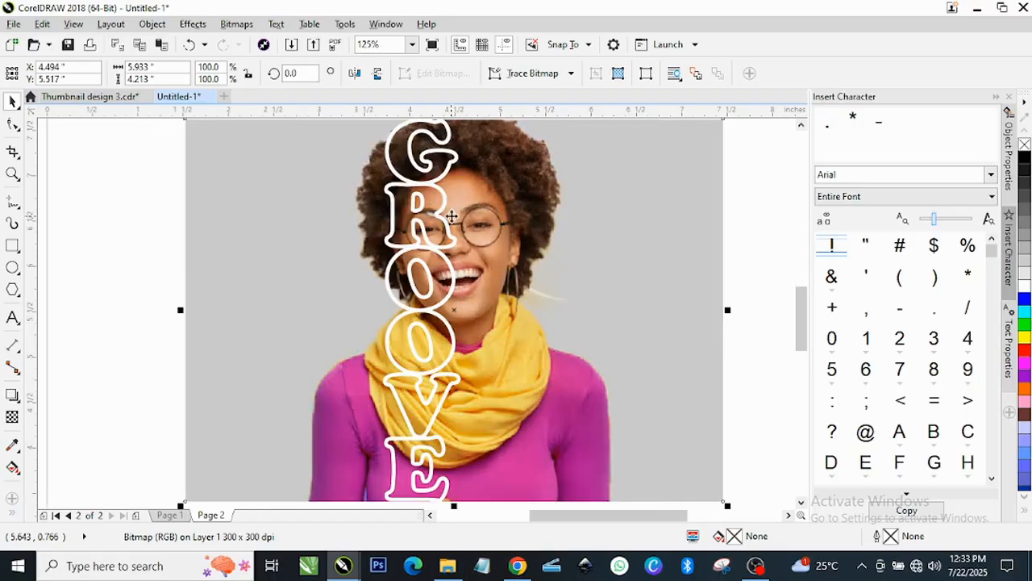
scroll(453, 272, down, 1)
scroll(453, 258, up, 1)
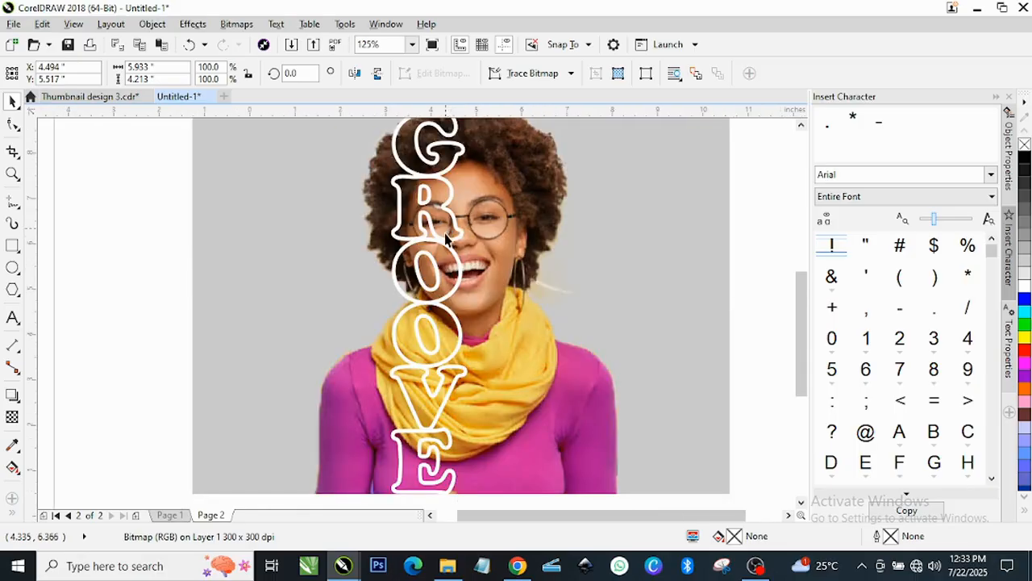
scroll(472, 244, down, 1)
scroll(460, 182, up, 2)
scroll(454, 184, down, 2)
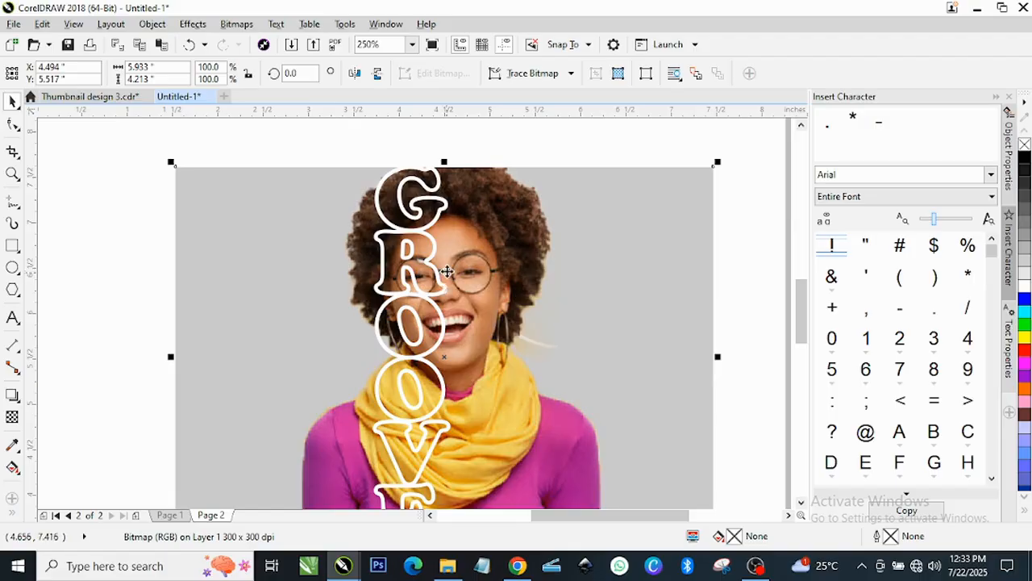
Step: Crop the background photo's left side with the Shape tool by moving both left nodes inward to the GROOVE letters
scroll(413, 383, up, 2)
scroll(417, 383, down, 2)
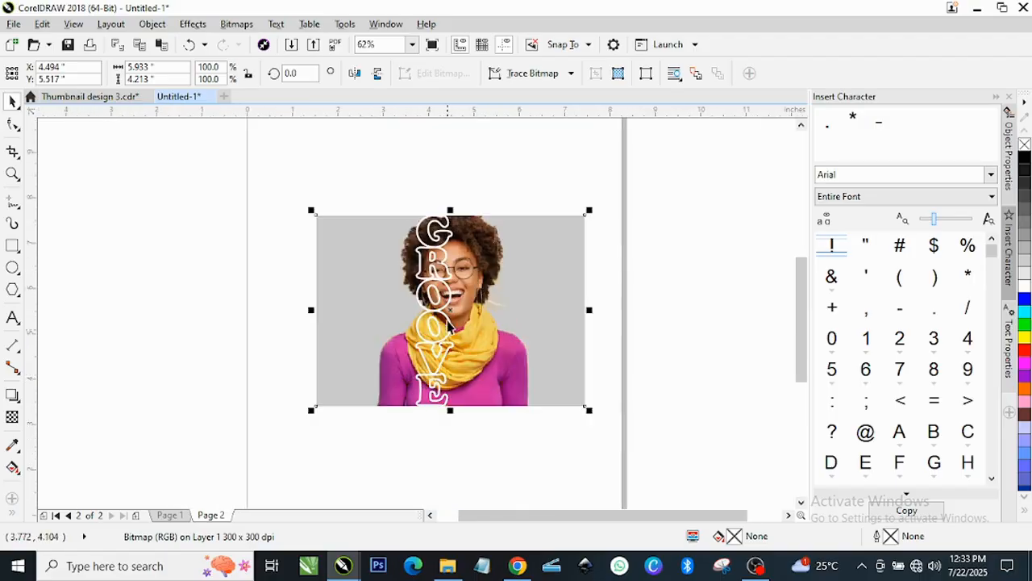
scroll(449, 315, up, 2)
scroll(452, 301, down, 1)
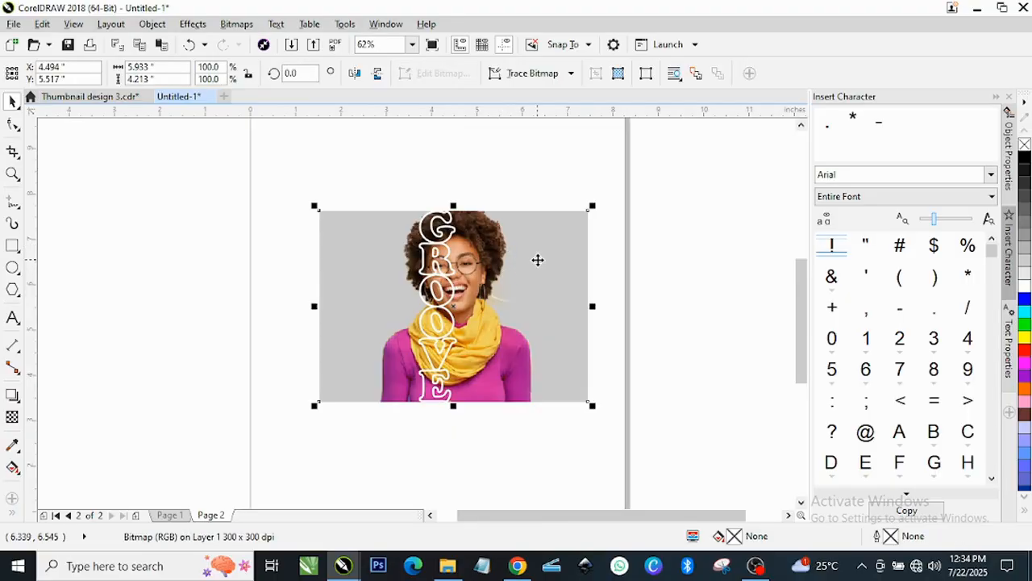
click(14, 125)
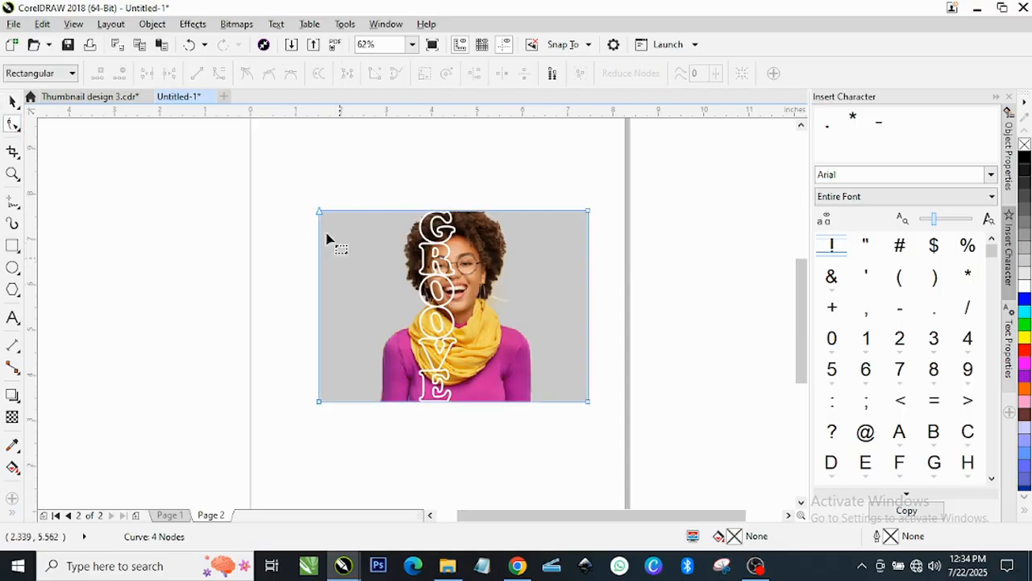
drag(296, 204, 359, 423)
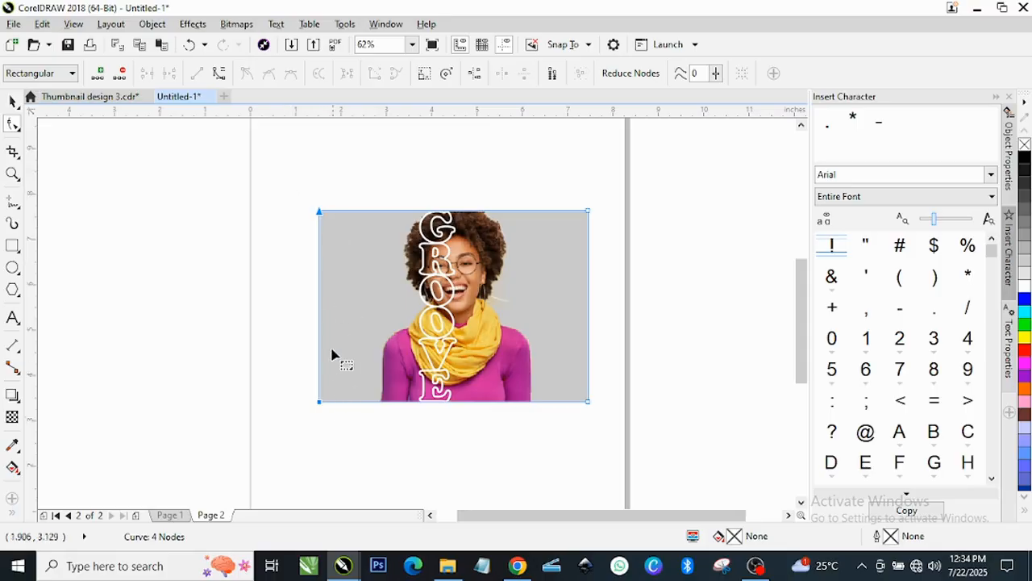
drag(323, 318, 436, 321)
Step: Move the background photo's left edge further inward so it runs through the middle of the G
scroll(449, 246, up, 3)
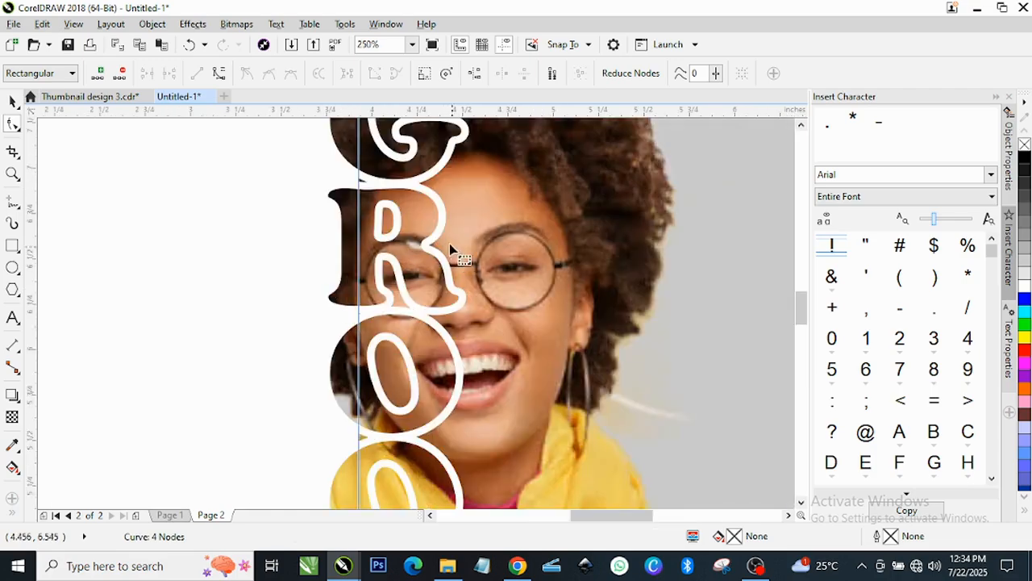
scroll(449, 246, down, 1)
scroll(438, 145, up, 1)
scroll(438, 180, up, 1)
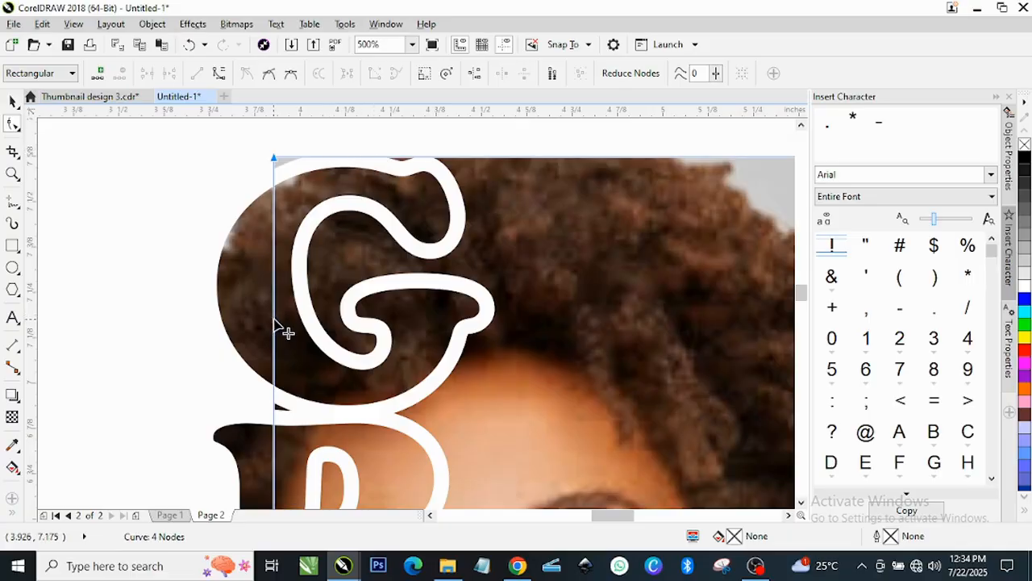
drag(276, 323, 355, 326)
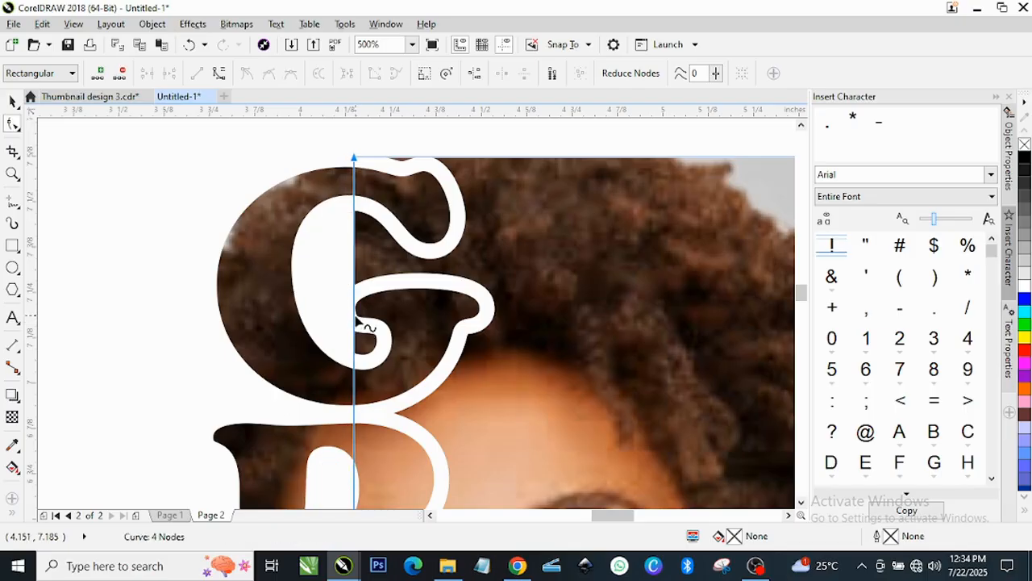
Step: Examine how the photo's cropped left edge runs through the letters from G down to E
scroll(359, 323, down, 2)
scroll(364, 323, down, 1)
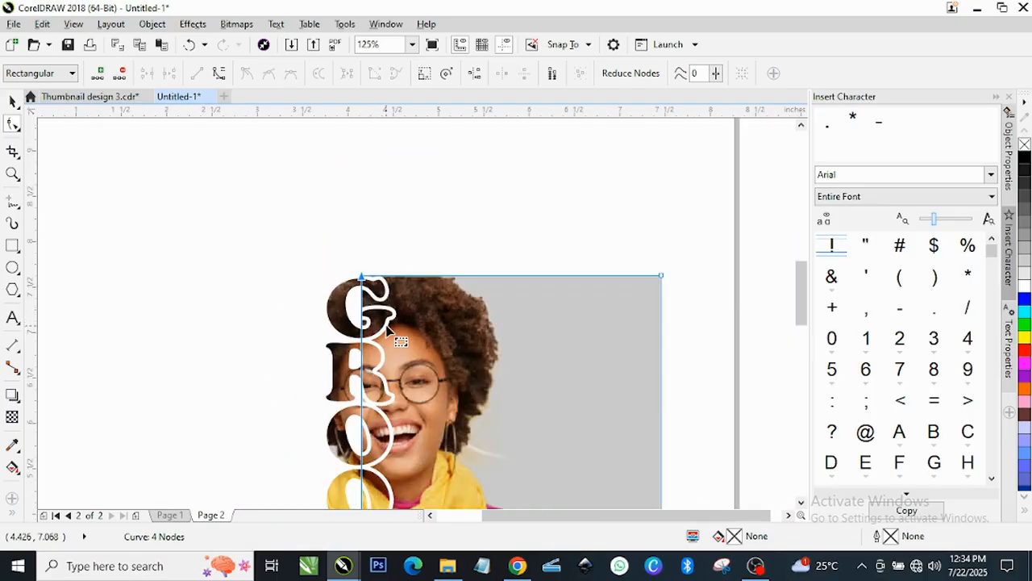
scroll(391, 419, down, 1)
scroll(381, 410, up, 2)
scroll(381, 410, down, 2)
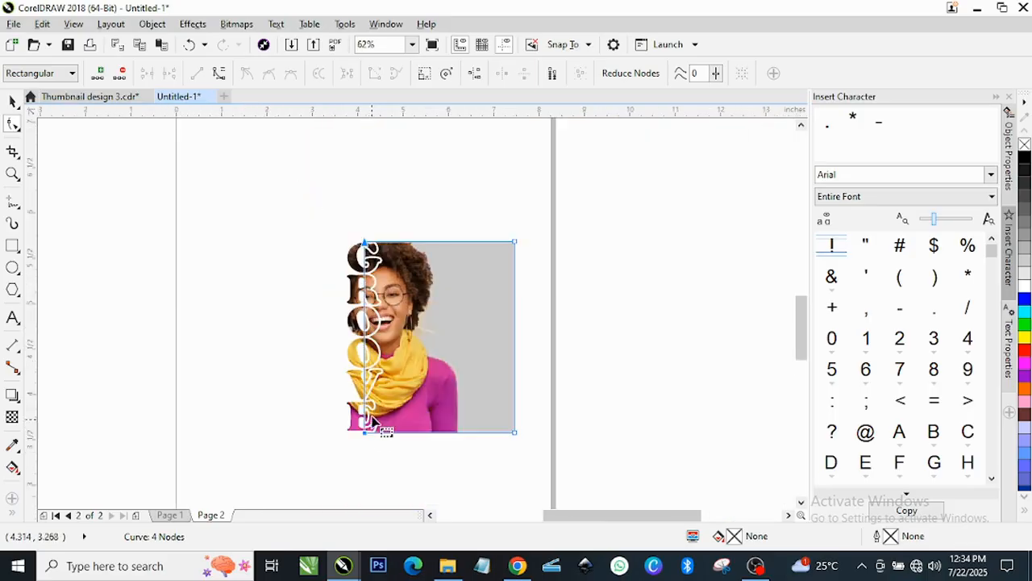
scroll(375, 420, up, 2)
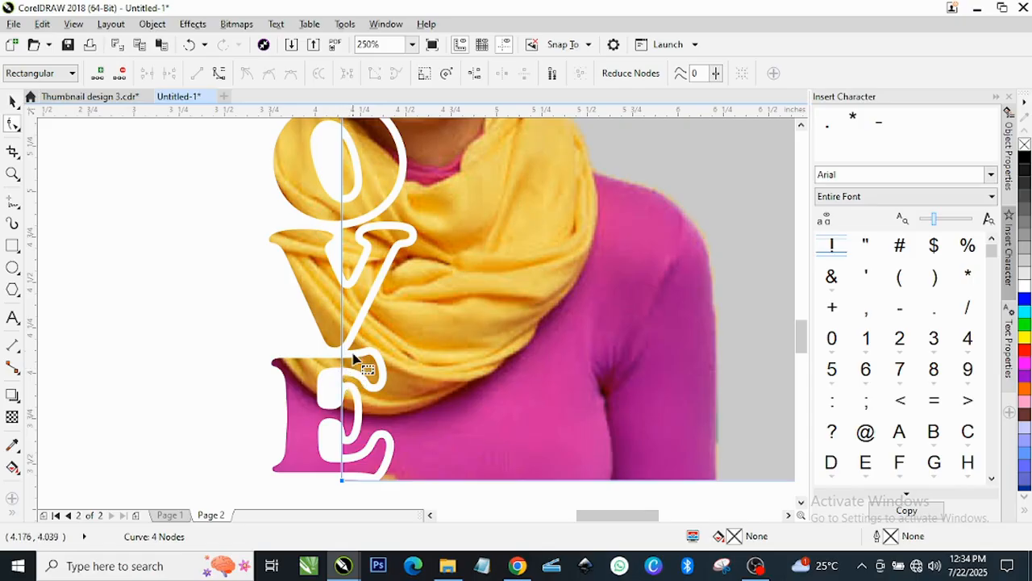
scroll(354, 354, down, 2)
key(space)
scroll(353, 188, up, 2)
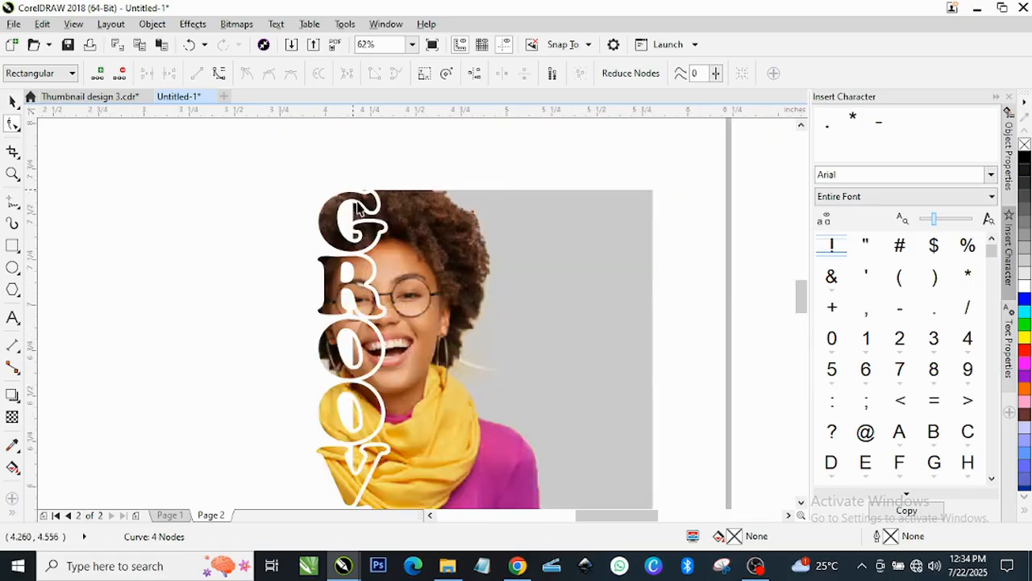
Step: Add two nodes to the photo's left edge where it crosses the upper and lower strokes of the G
click(12, 123)
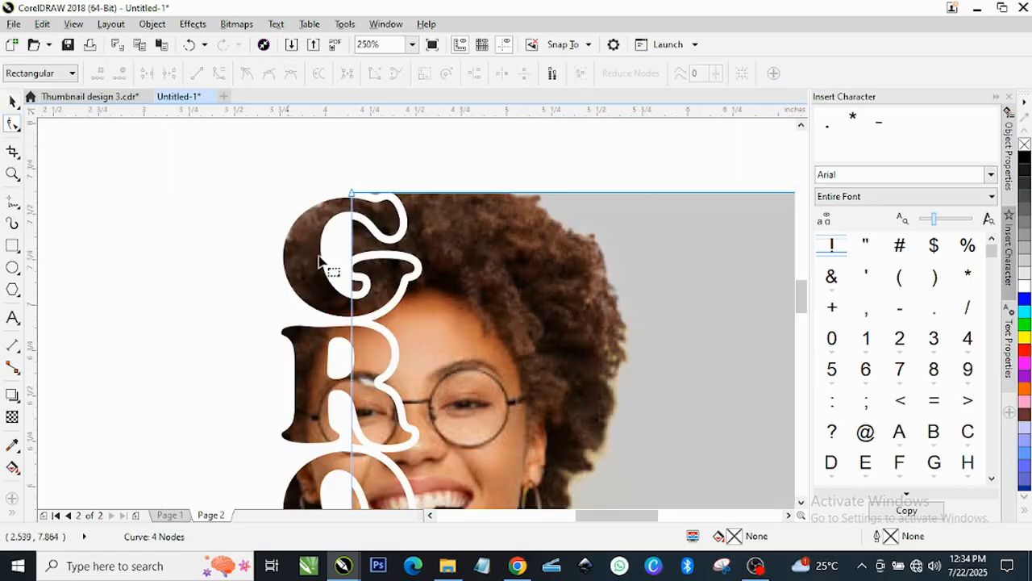
scroll(354, 259, up, 1)
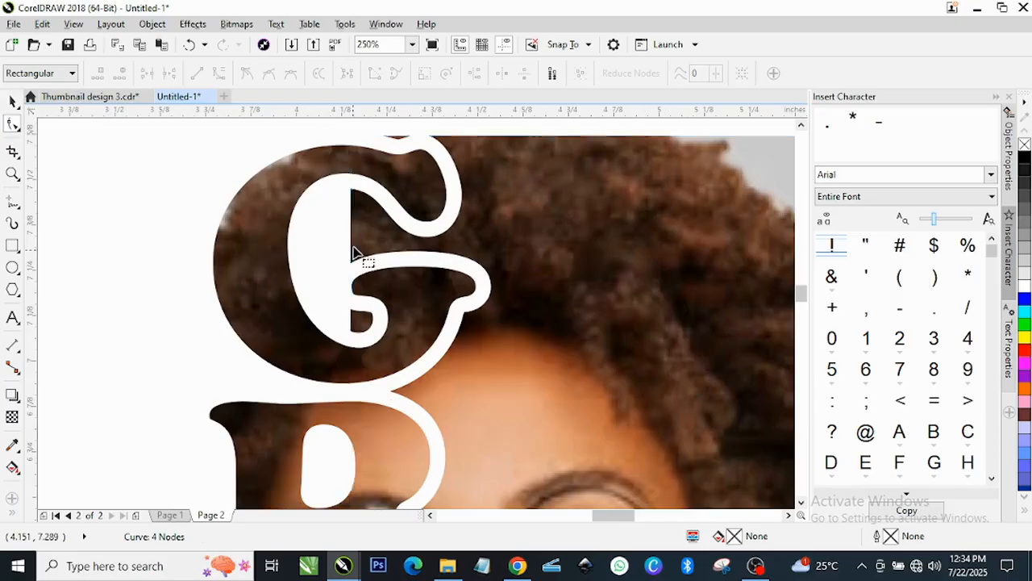
click(352, 162)
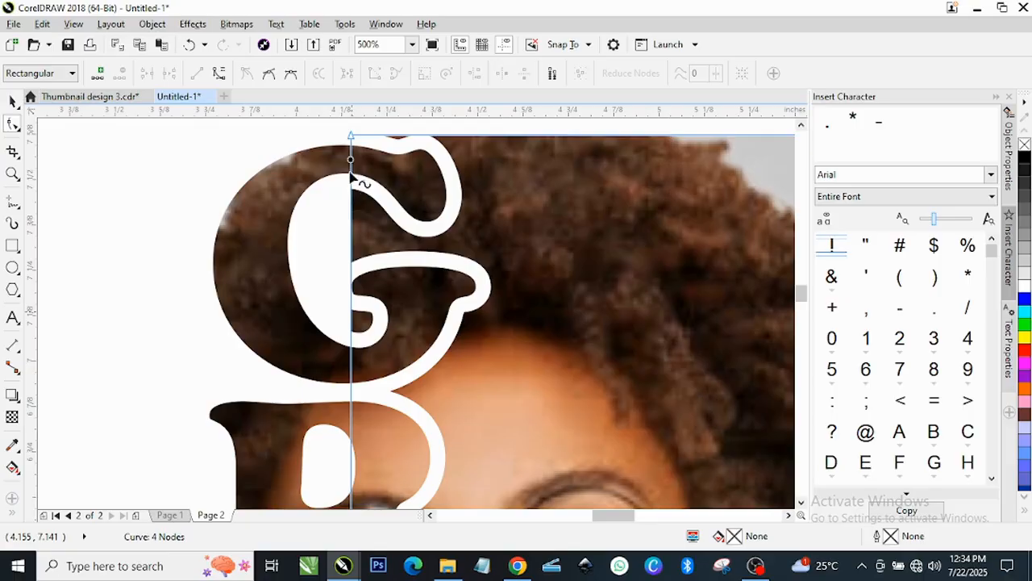
double_click(352, 162)
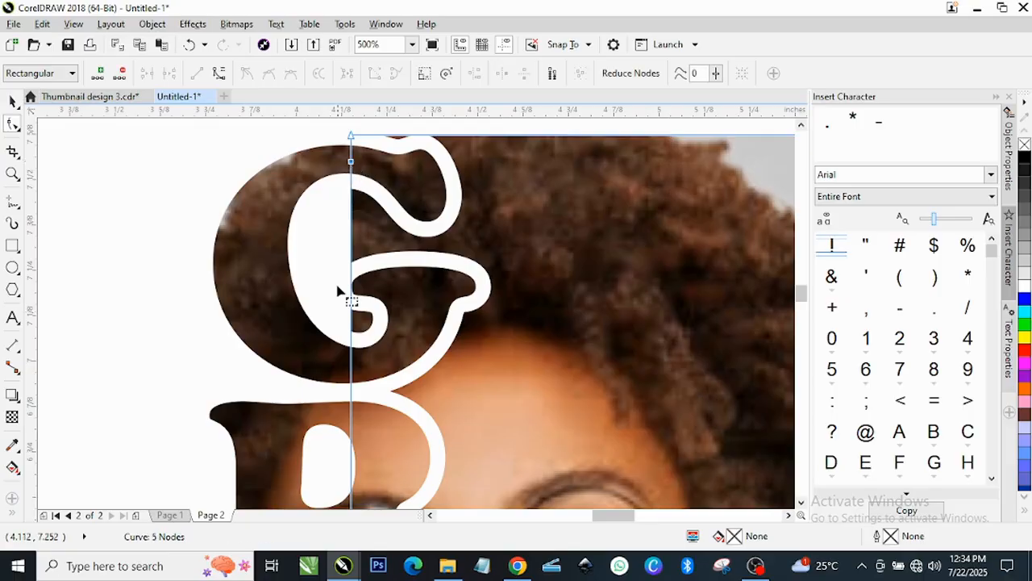
click(351, 361)
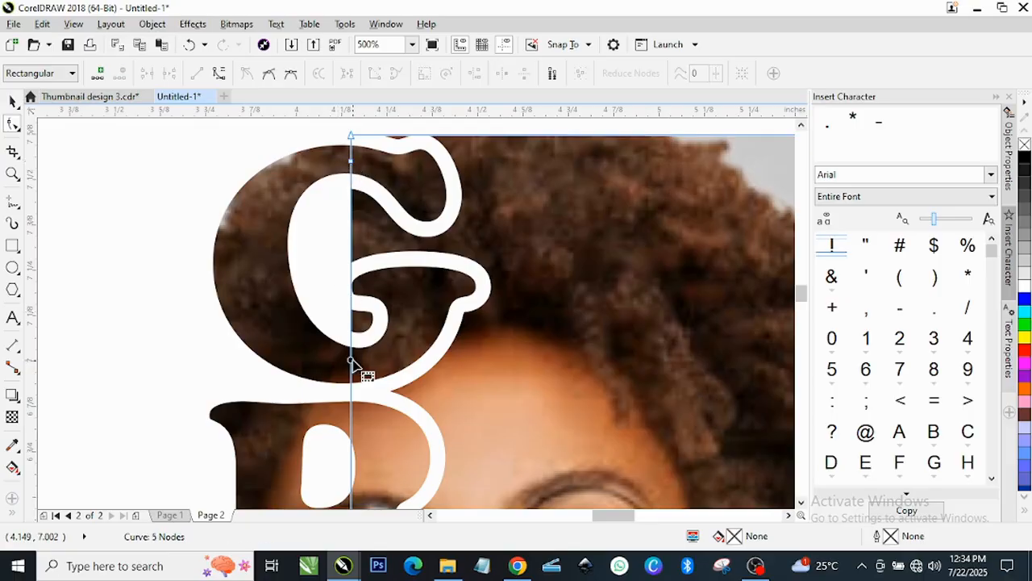
double_click(351, 361)
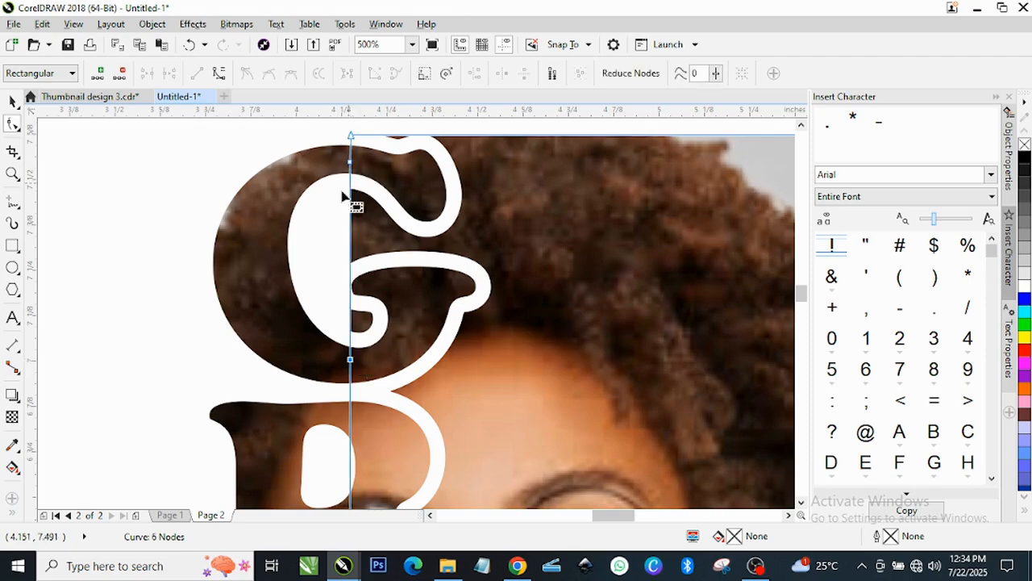
Step: Convert the edge segment between the G's two nodes to a curve and bow it outward around the letter's inner opening
click(351, 250)
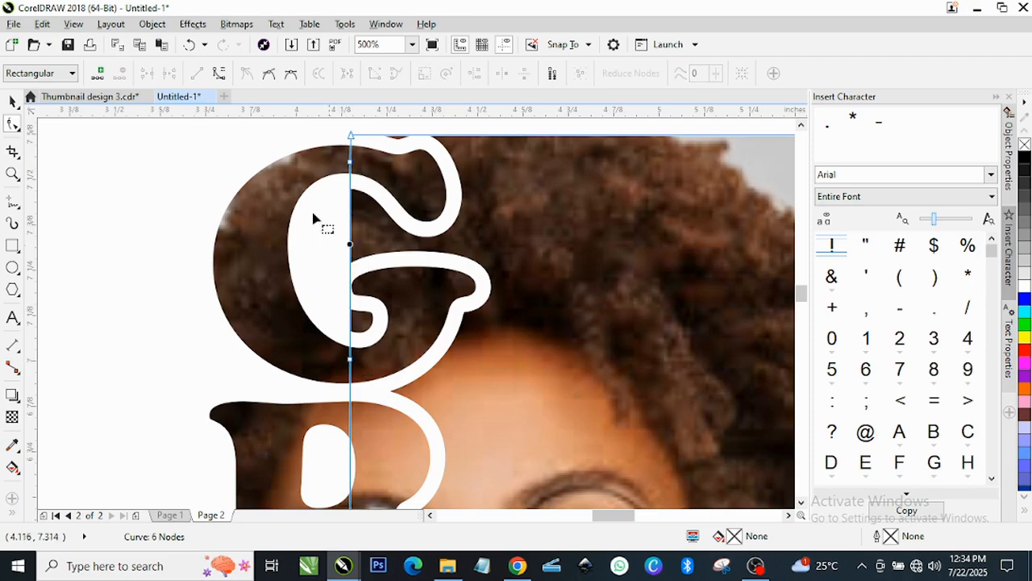
click(220, 73)
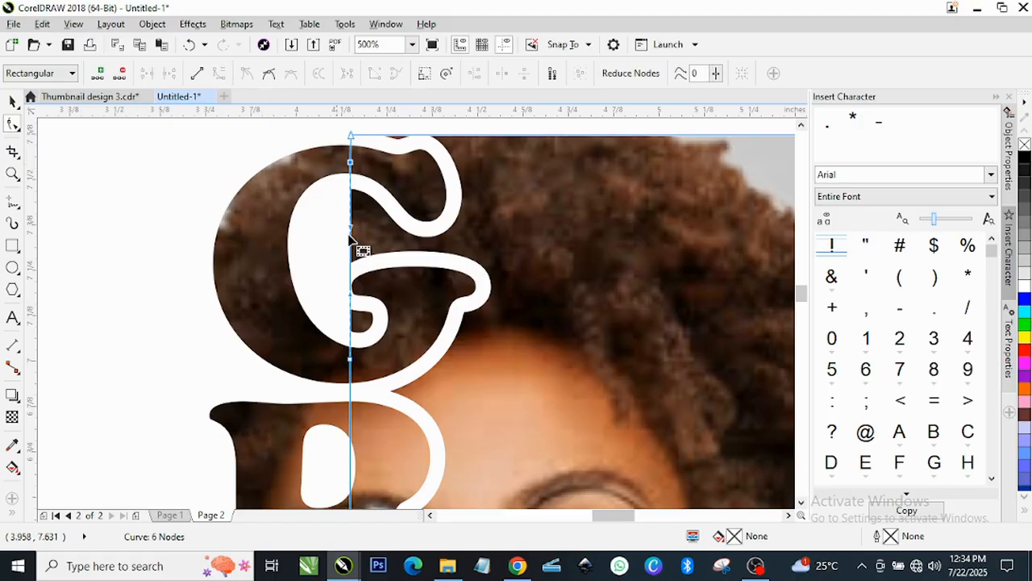
drag(352, 259, 225, 191)
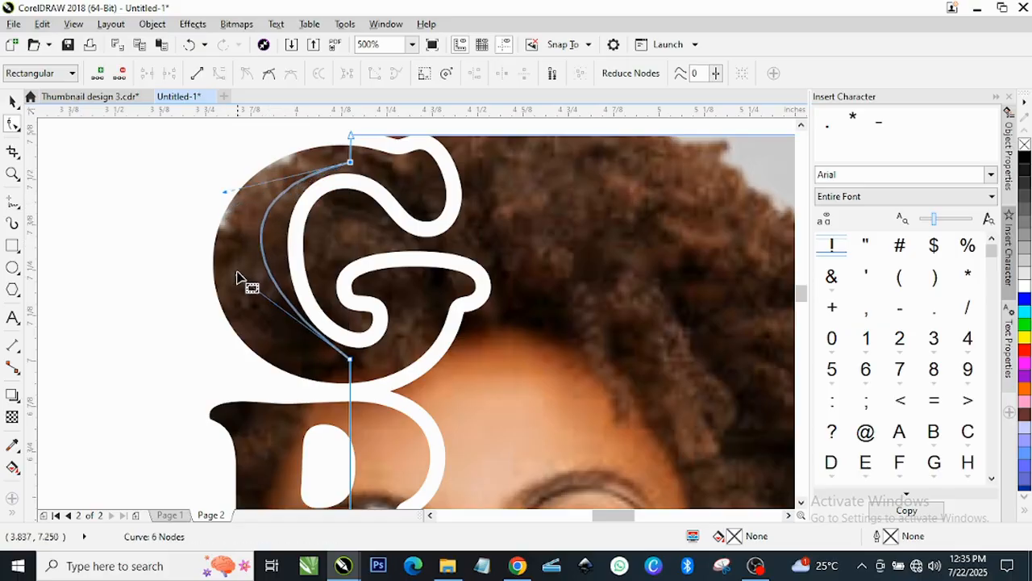
drag(239, 278, 229, 300)
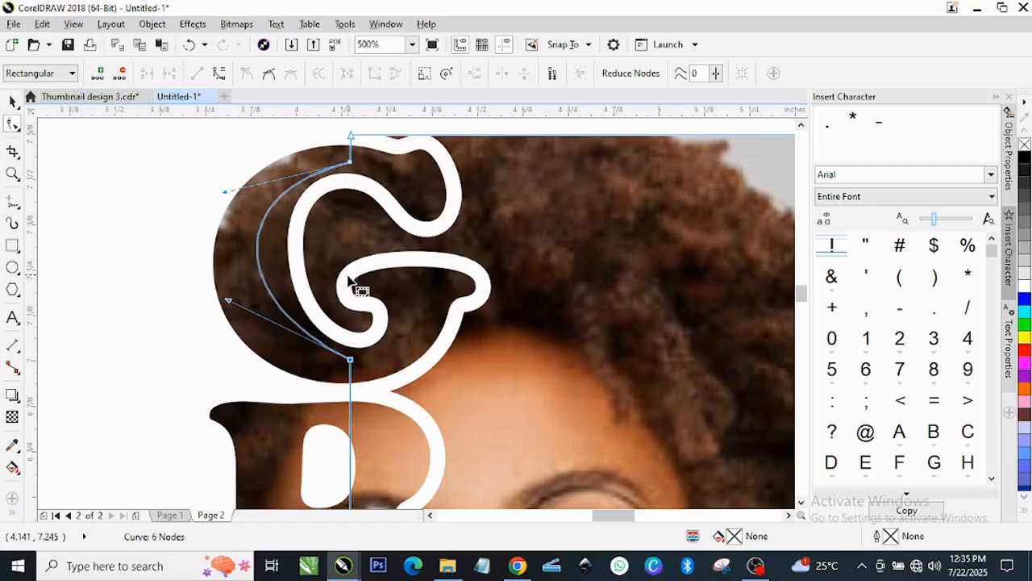
key(space)
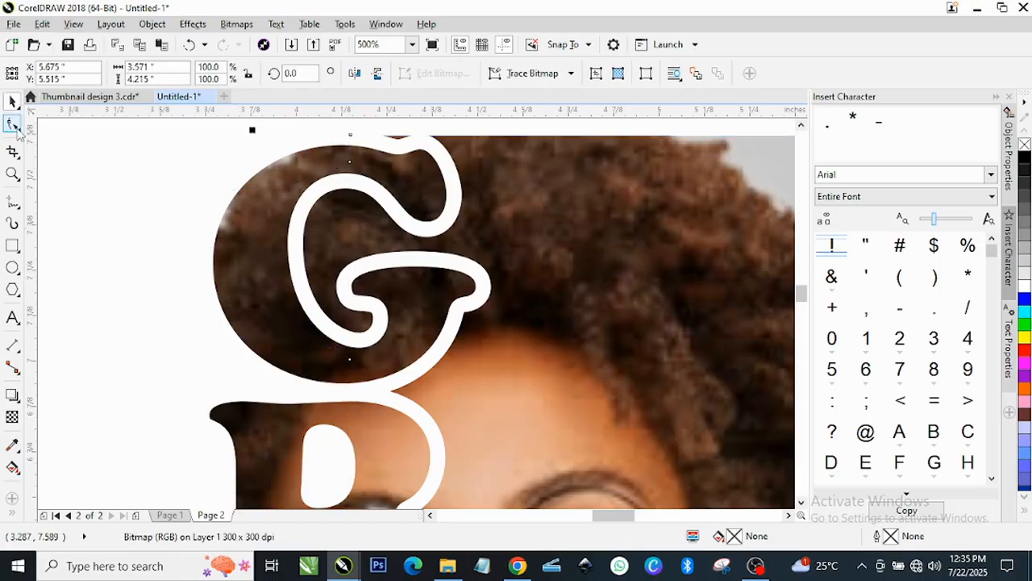
Step: Add two nodes to the photo's left edge, one above the R's lower opening and one at the top of the first O
click(16, 127)
scroll(462, 271, down, 1)
scroll(413, 415, up, 1)
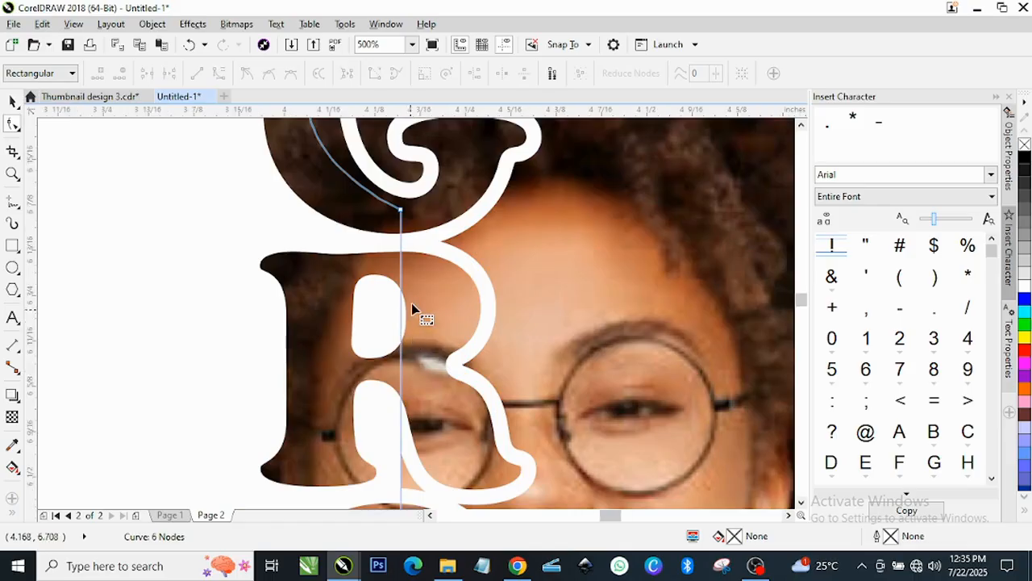
scroll(412, 303, up, 2)
scroll(380, 334, down, 2)
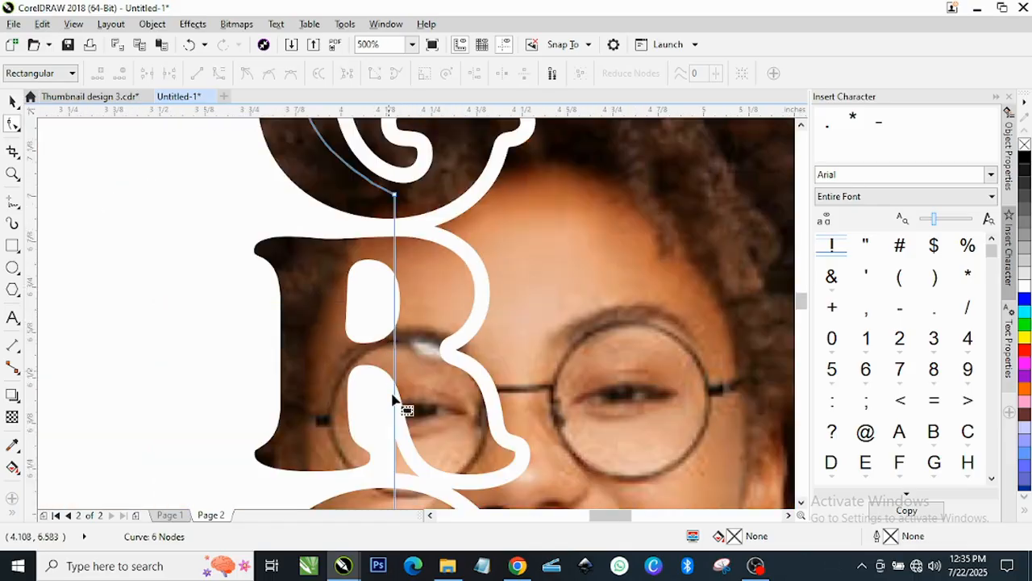
scroll(395, 401, down, 1)
scroll(399, 451, up, 1)
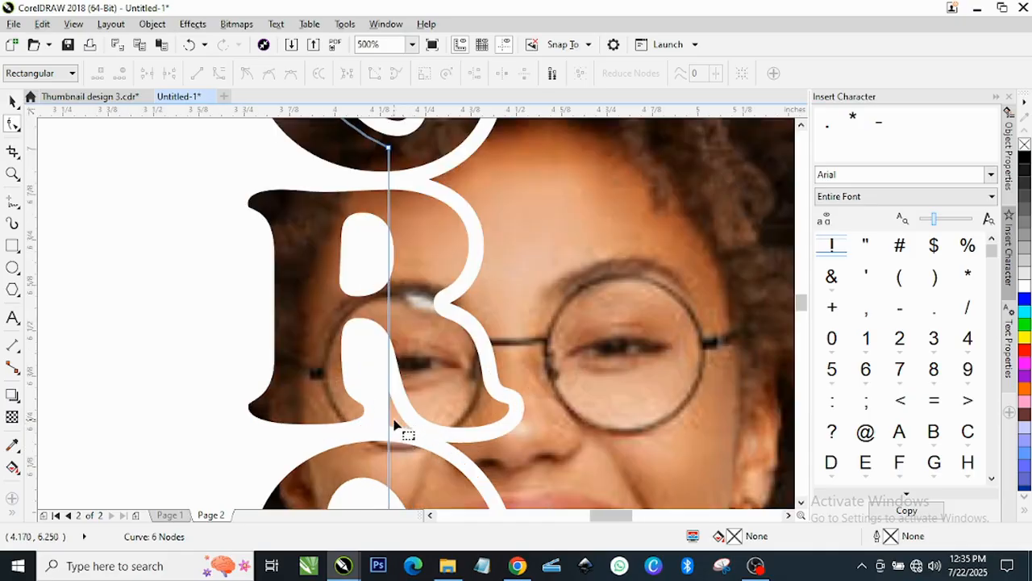
scroll(395, 425, up, 1)
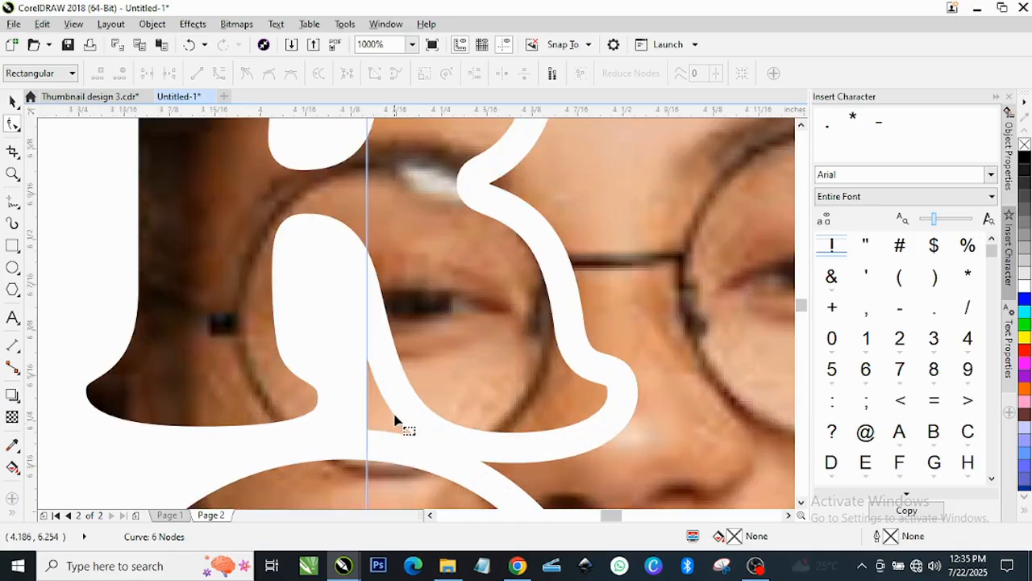
double_click(366, 218)
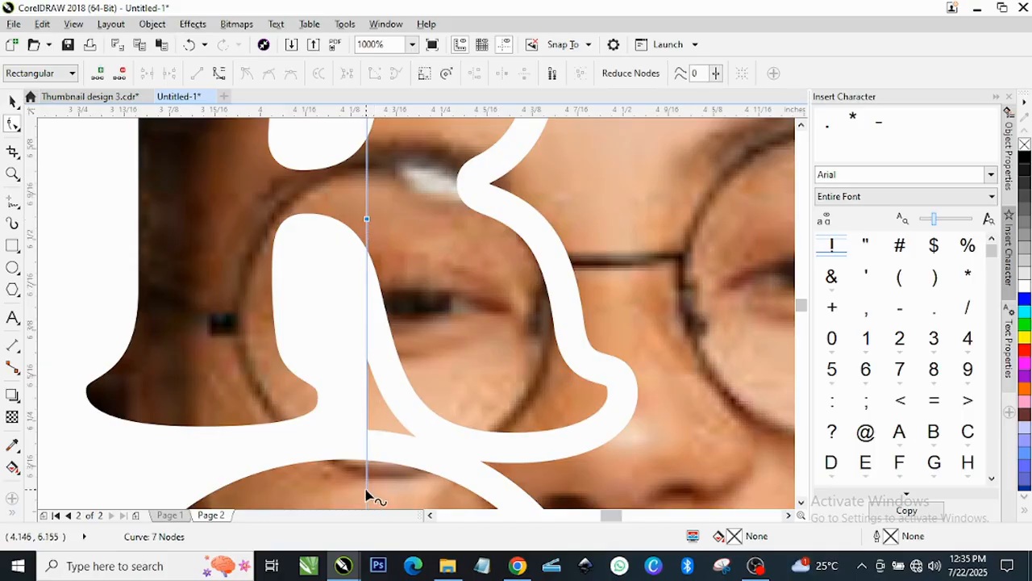
double_click(367, 489)
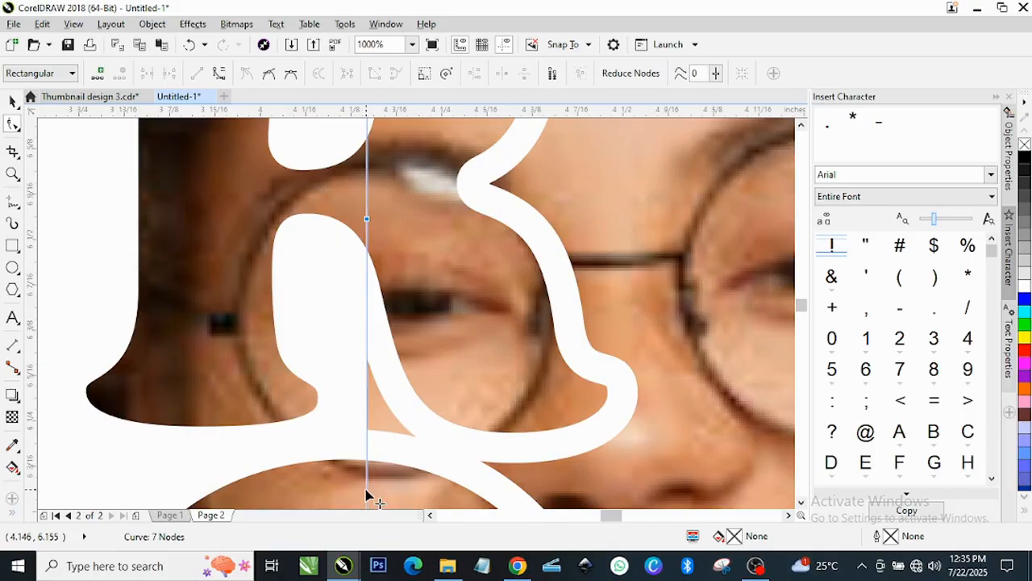
Step: Convert the edge segment beside the R's lower opening to a curve and bow it inward past the letter's leg
click(366, 343)
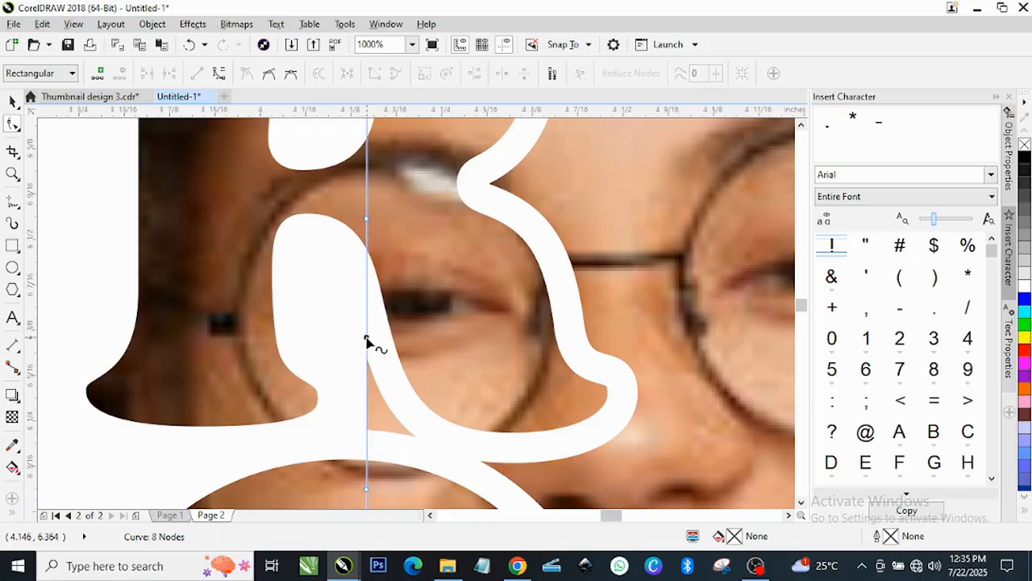
right_click(366, 343)
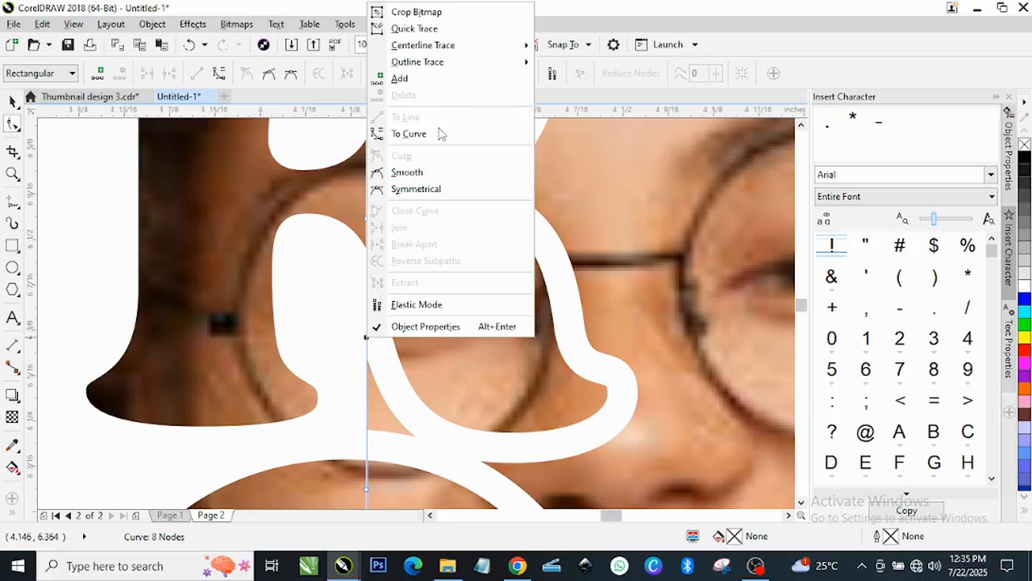
click(407, 134)
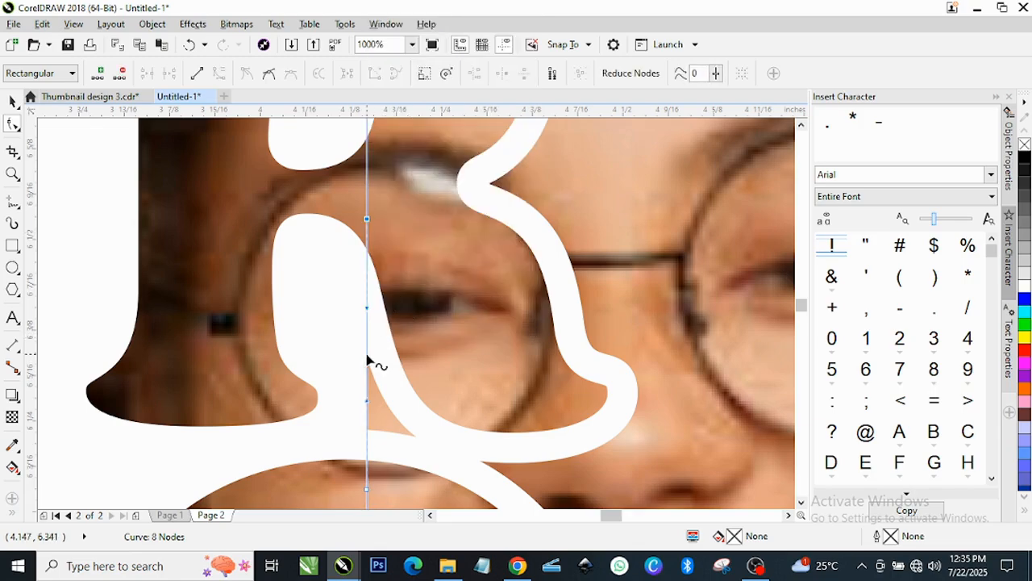
drag(367, 360, 484, 406)
scroll(428, 331, down, 2)
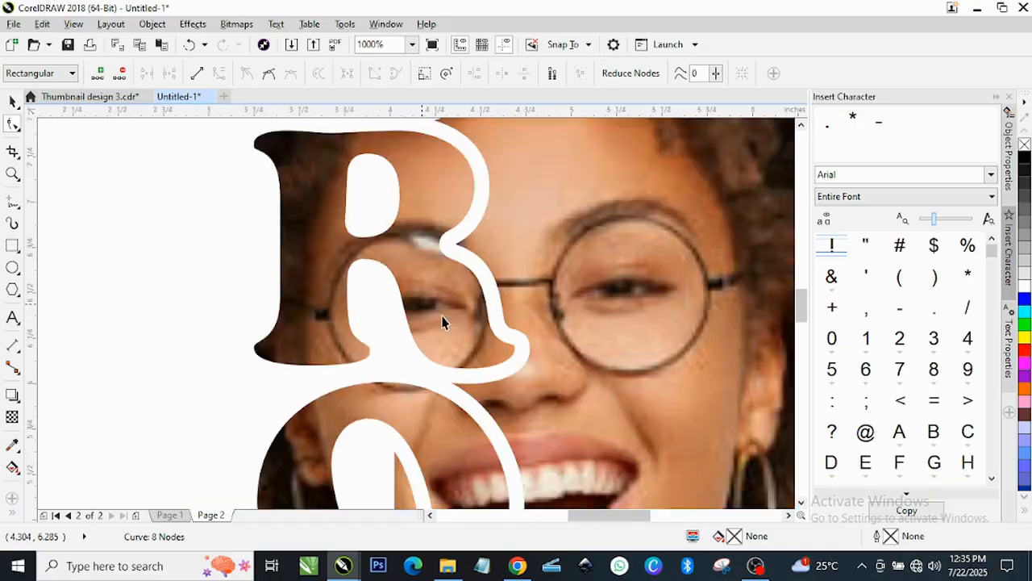
scroll(443, 324, down, 2)
key(space)
Step: Add two nodes to the photo's left edge, just above and below the first O's inner opening
scroll(426, 359, up, 2)
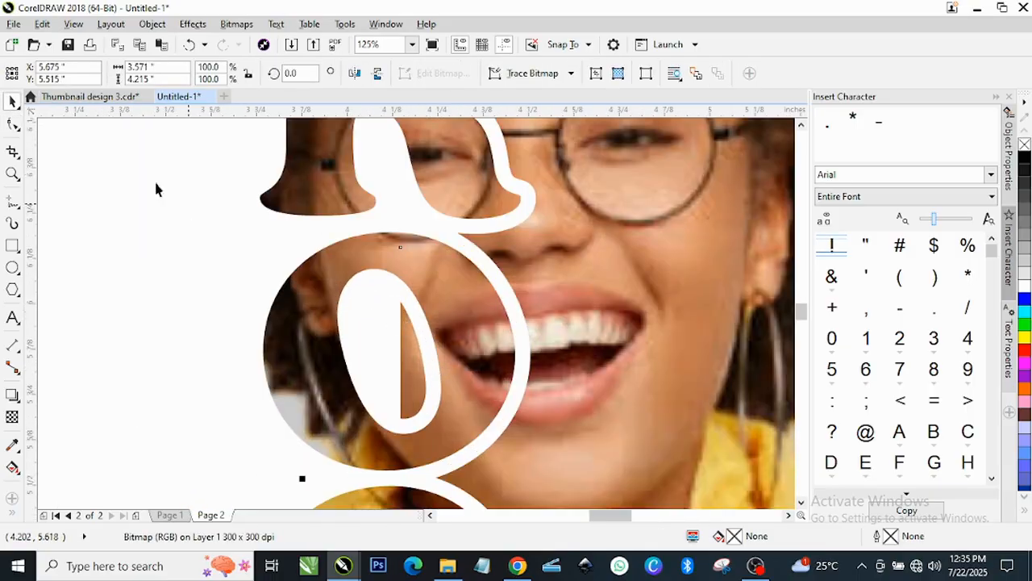
click(13, 124)
click(402, 306)
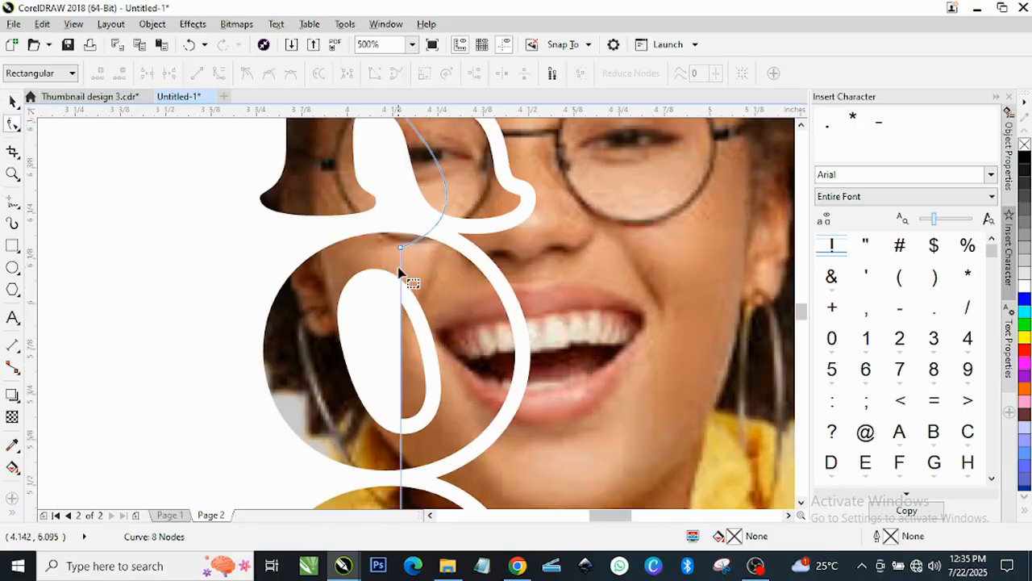
double_click(401, 266)
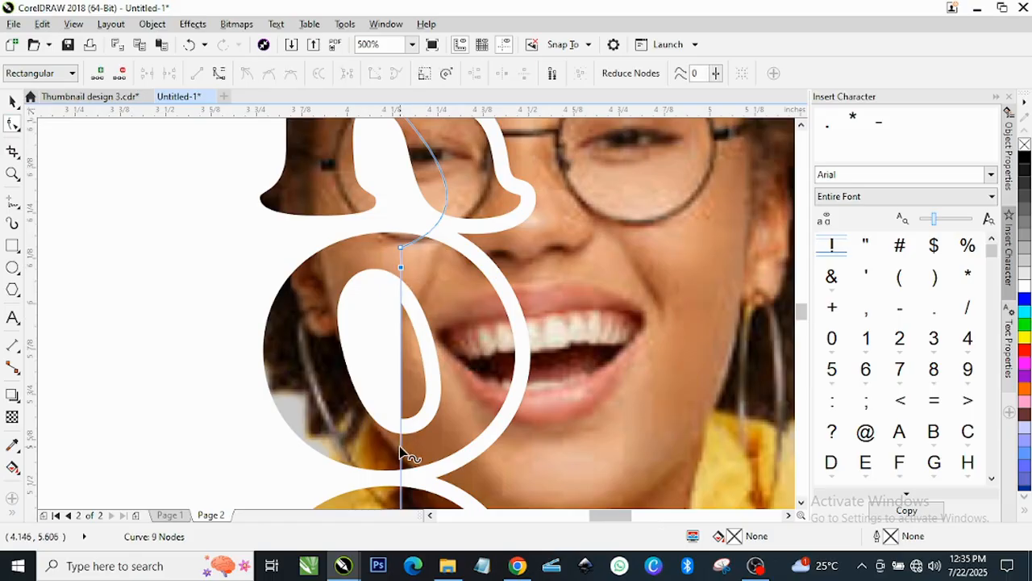
double_click(401, 446)
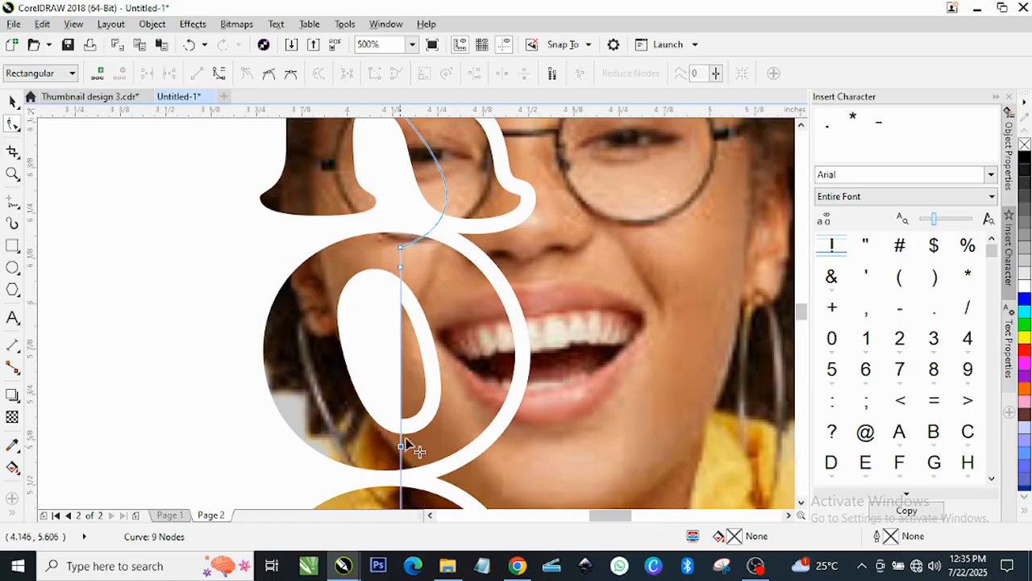
Step: Convert the edge segment across the first O's opening to a curve and bow it inward past the opening's right side
click(401, 358)
right_click(400, 358)
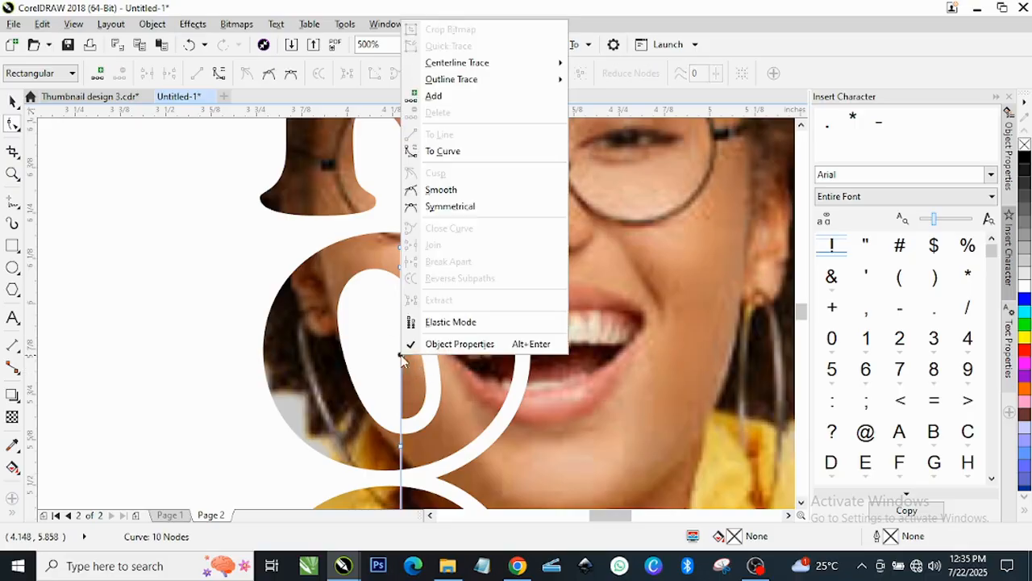
click(453, 152)
drag(401, 353, 442, 363)
Step: Add two nodes to the photo's left edge, one above and one below the second O's inner opening
scroll(449, 298, down, 2)
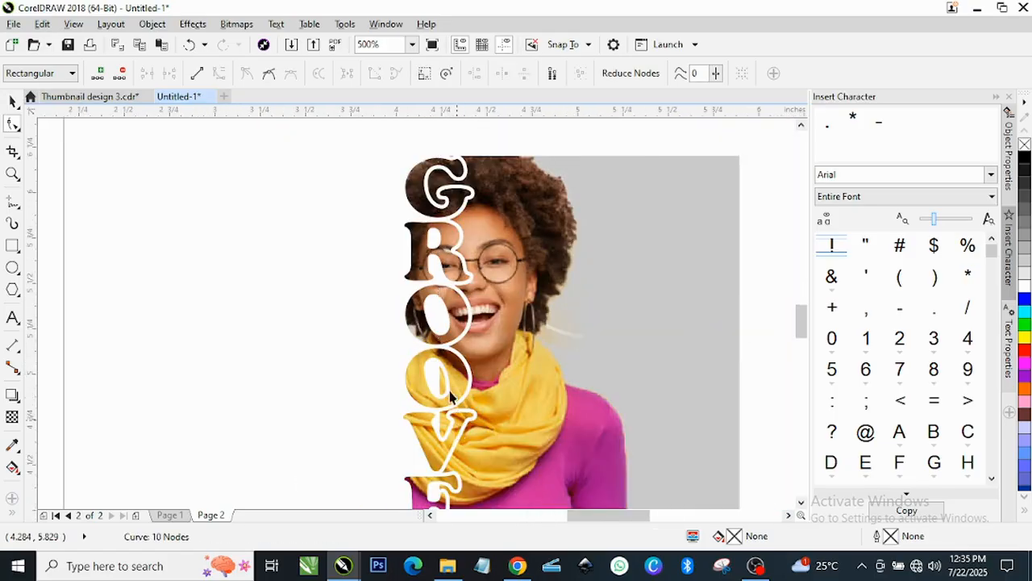
scroll(451, 398, up, 2)
key(space)
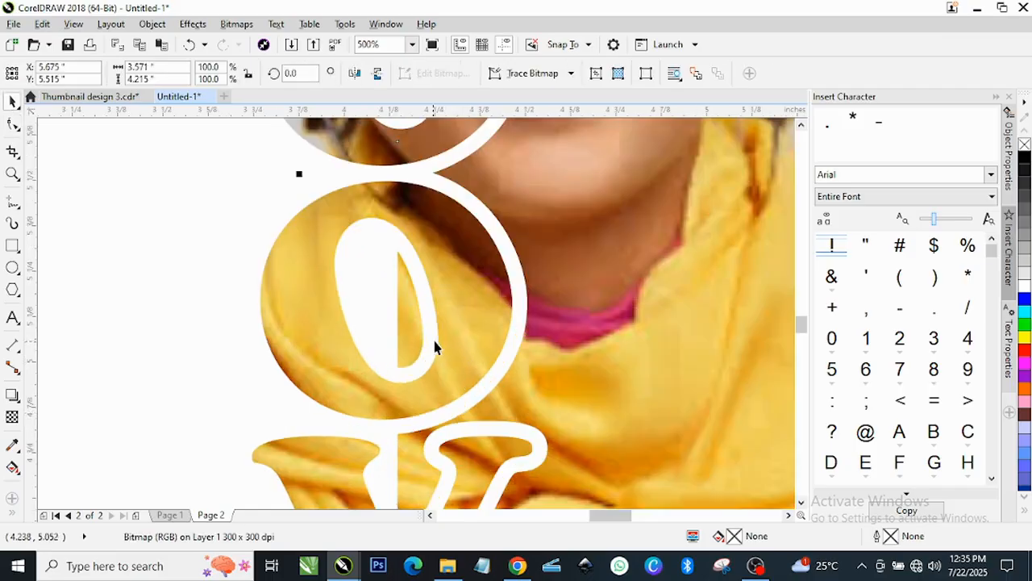
click(13, 125)
click(397, 284)
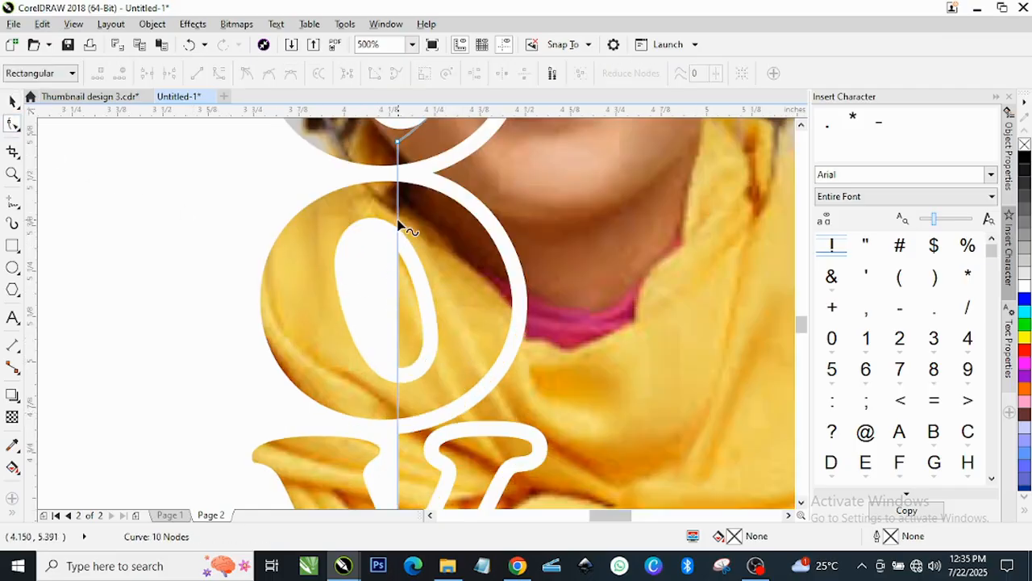
double_click(398, 221)
double_click(397, 401)
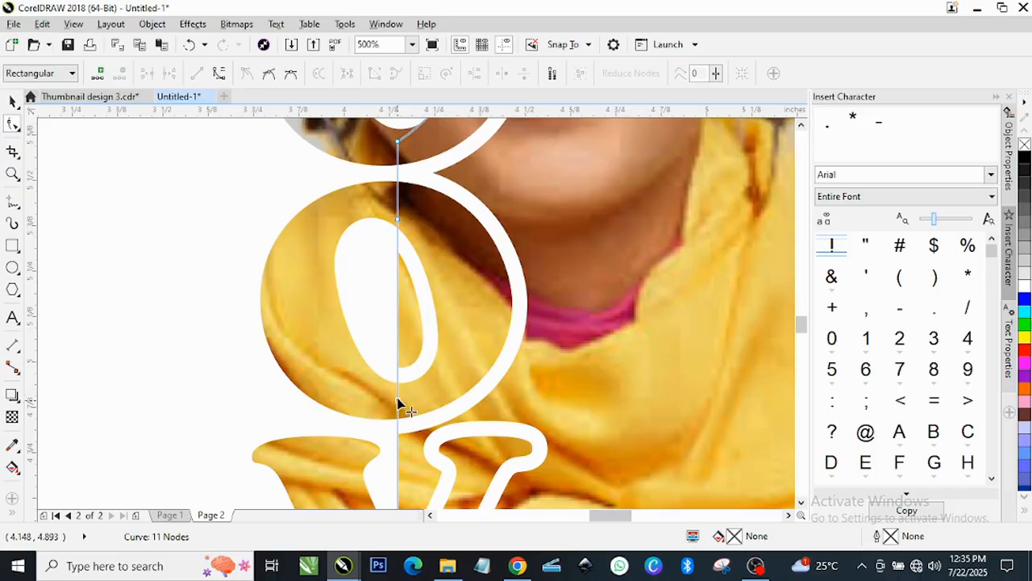
Step: Convert the edge segment between the second O's nodes to a curve and bow it inward past the opening
click(398, 313)
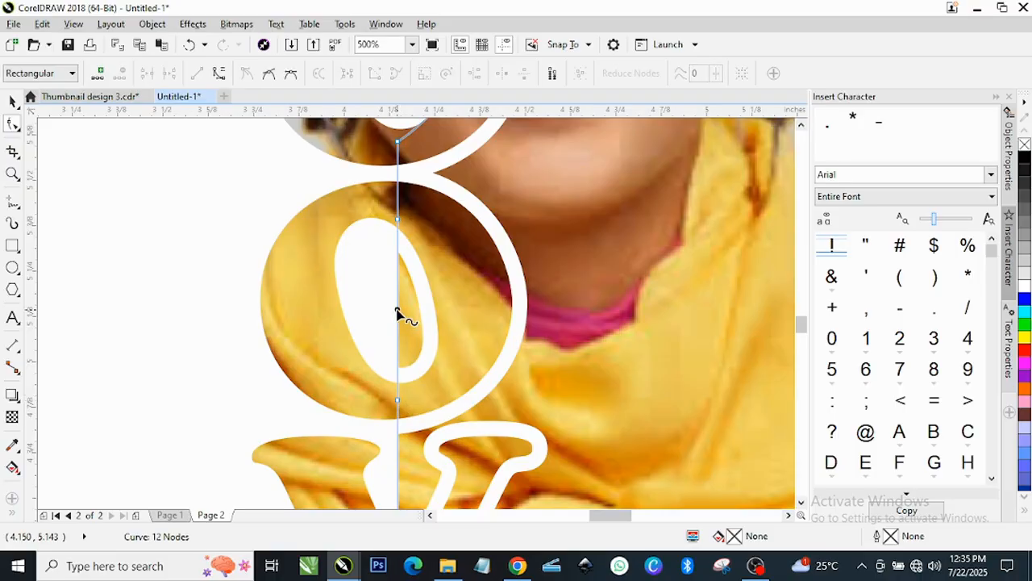
right_click(398, 314)
click(452, 347)
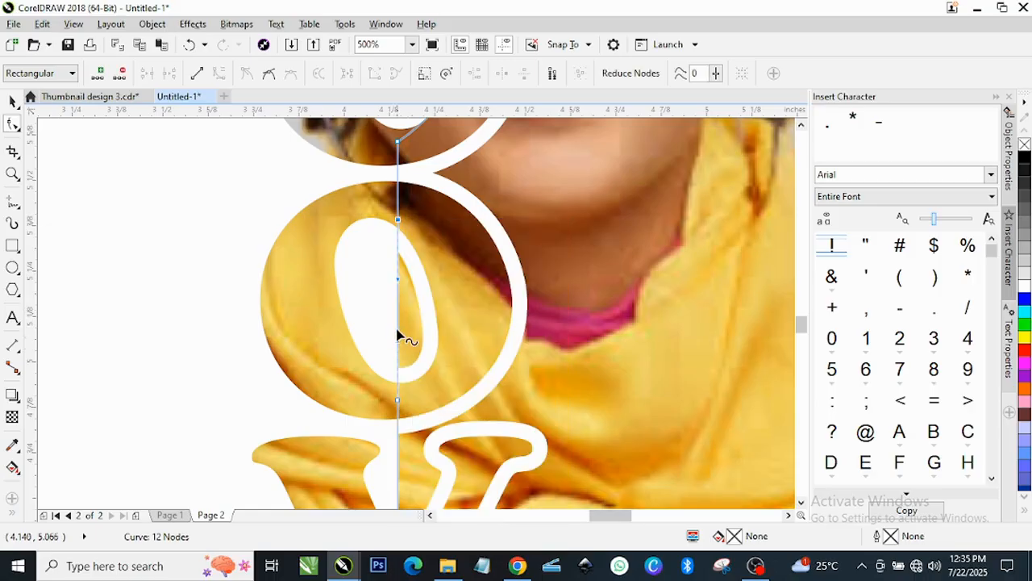
drag(398, 335, 455, 341)
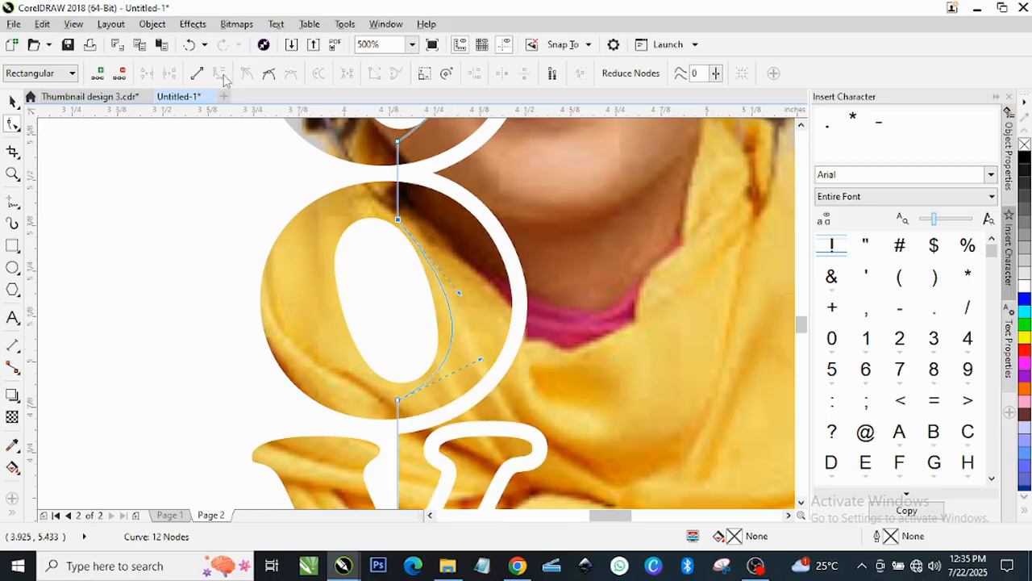
Step: Add two nodes to the photo's left edge, one at the base of the second O and one below the V's notch
scroll(481, 334, down, 1)
scroll(454, 503, up, 1)
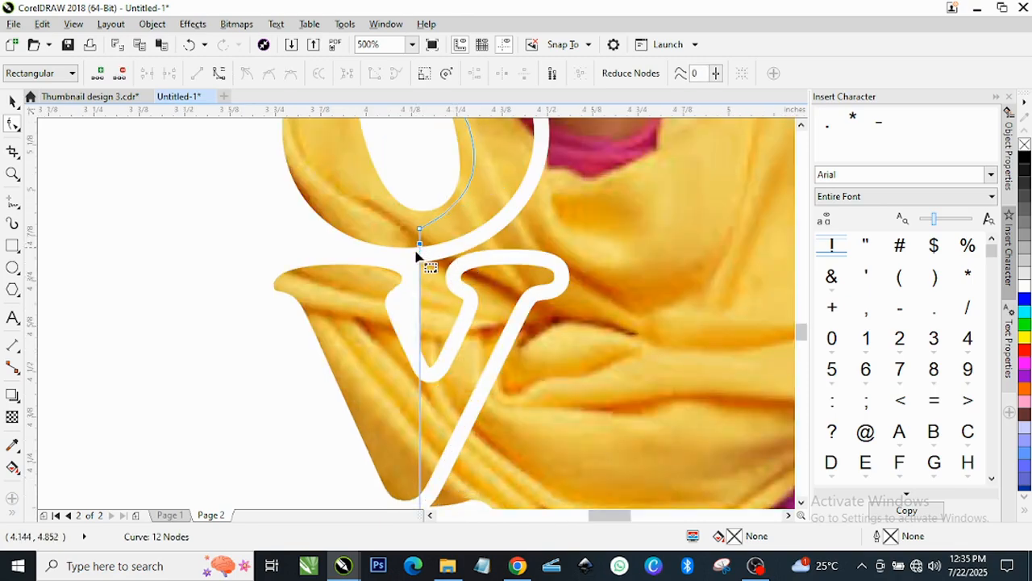
click(422, 414)
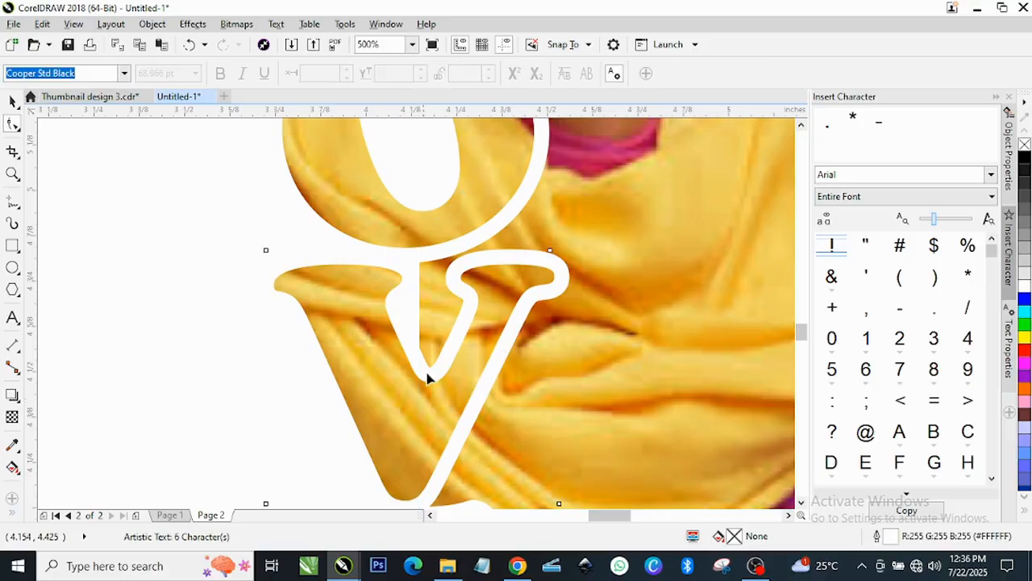
click(419, 281)
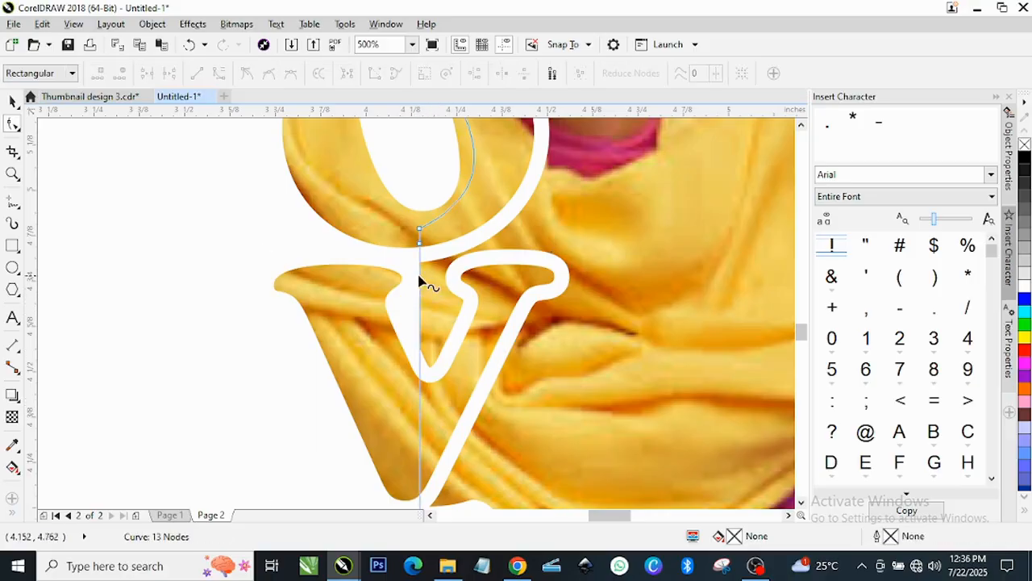
double_click(420, 398)
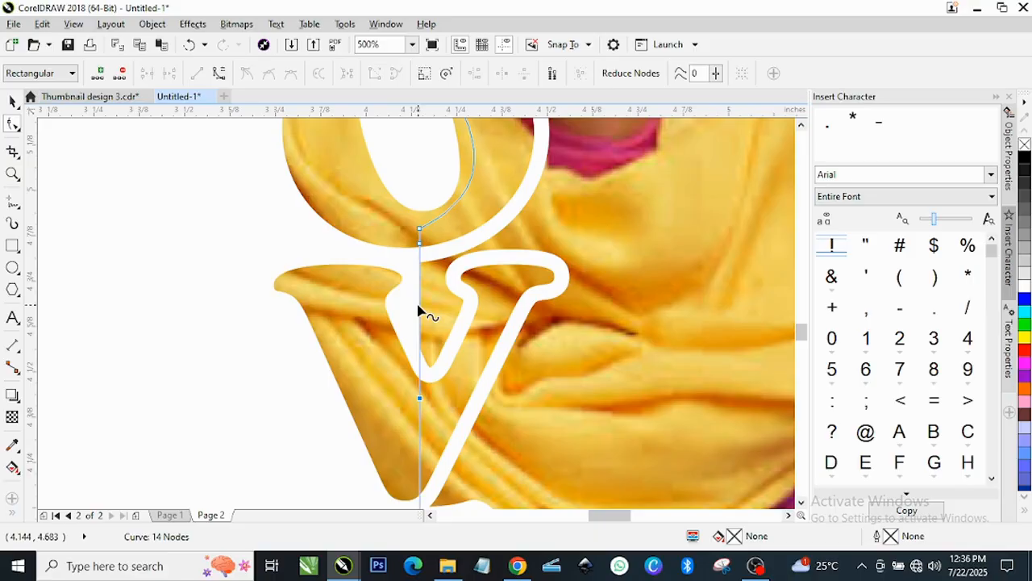
Step: Convert the edge segment across the V's notch to a curve and bow it inward to clear the photo from the notch
click(422, 316)
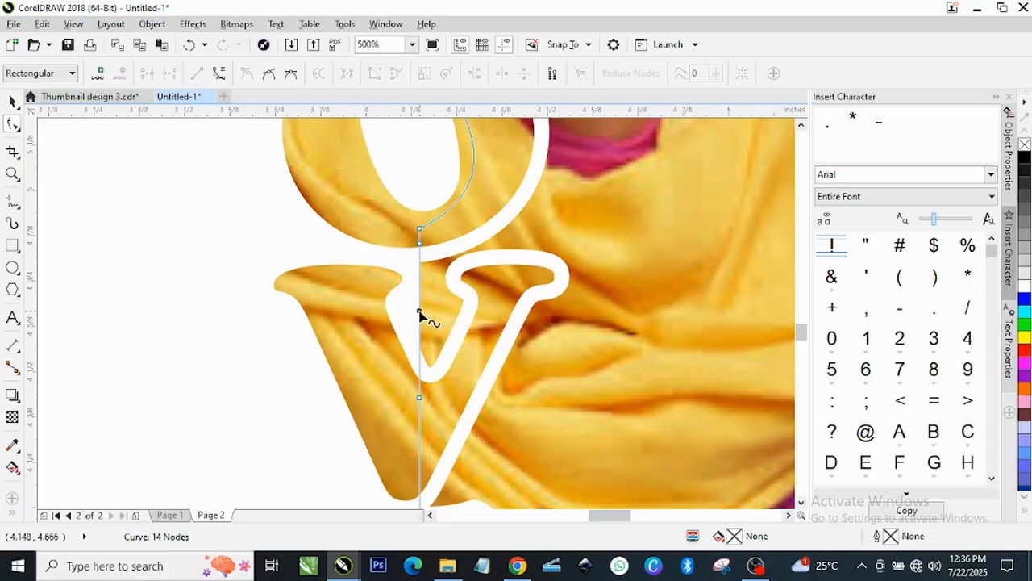
right_click(420, 314)
click(465, 347)
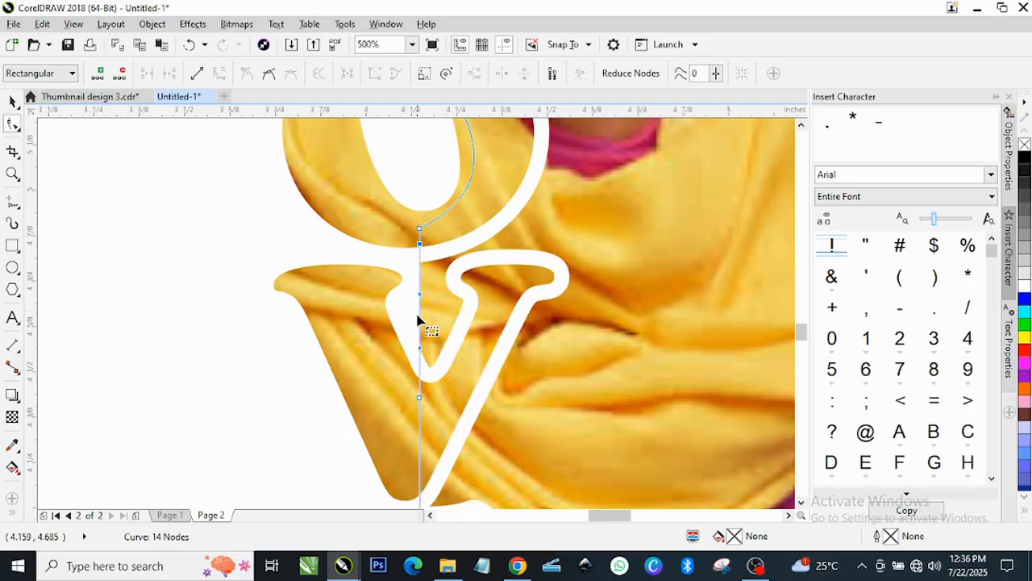
drag(419, 321, 486, 299)
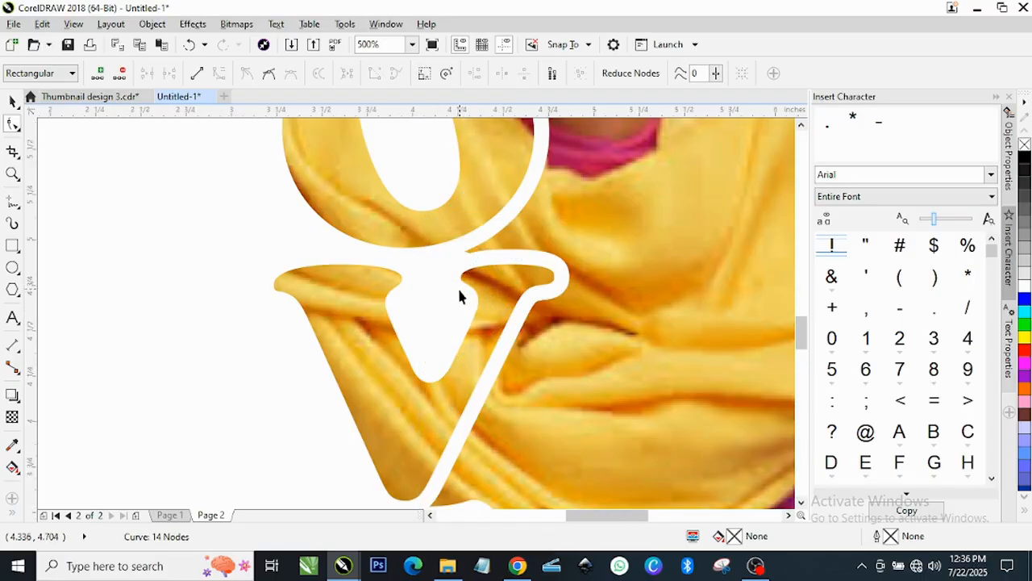
Step: Add two nodes to the photo's left edge, one above and one below the E's upper opening
scroll(460, 293, down, 3)
key(space)
scroll(454, 392, up, 4)
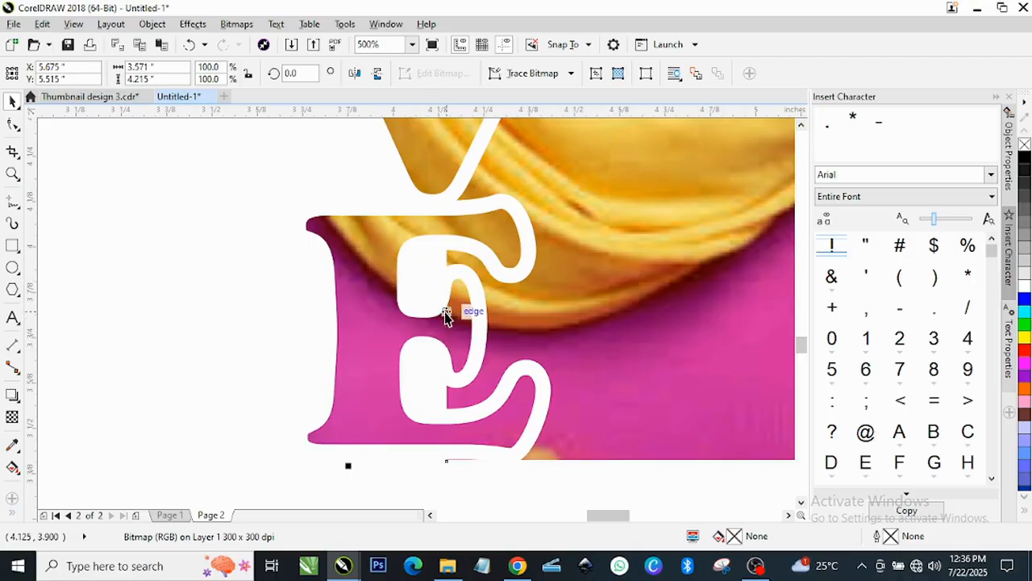
scroll(450, 311, down, 3)
scroll(443, 314, up, 3)
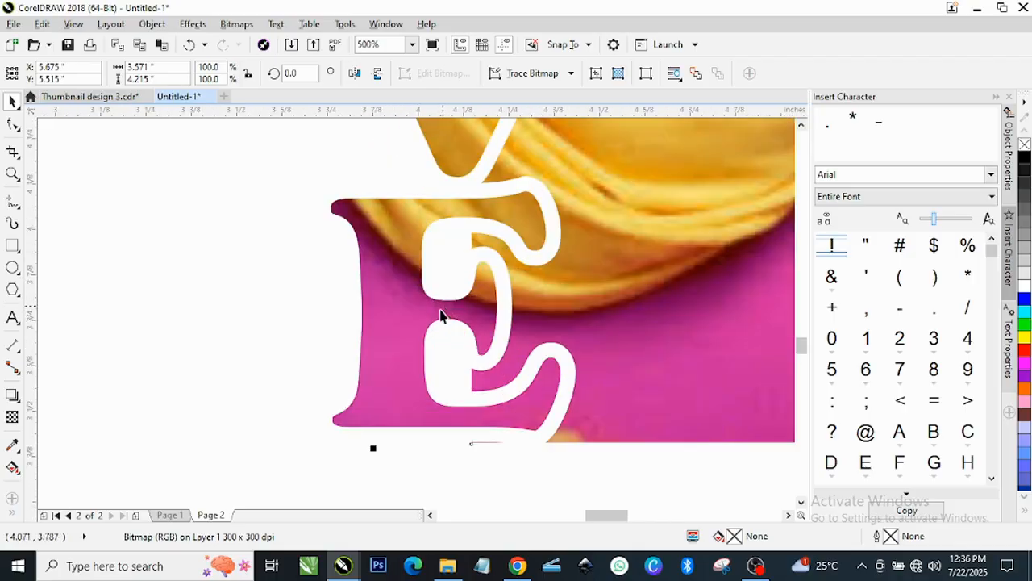
scroll(440, 314, down, 3)
scroll(443, 318, up, 2)
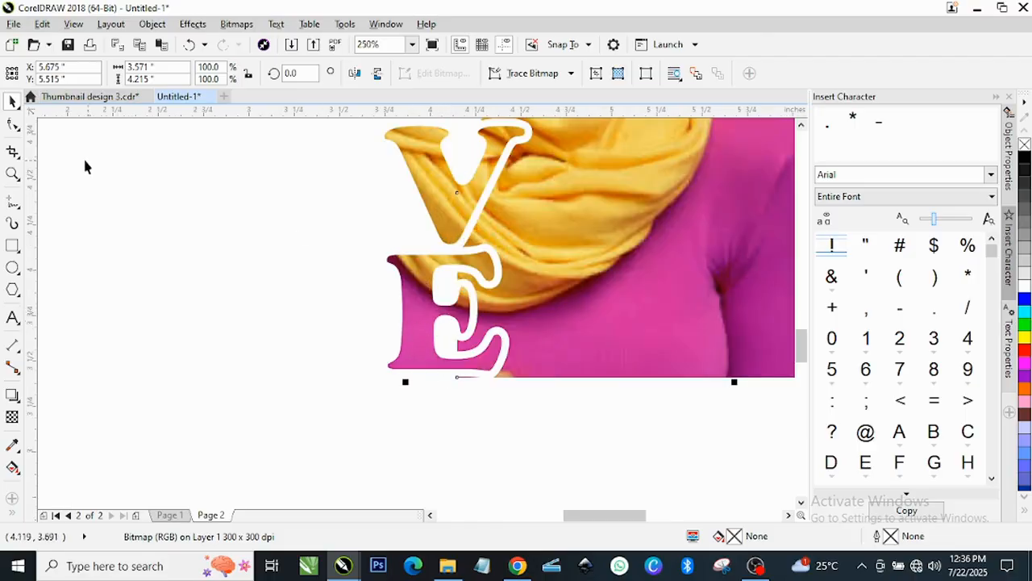
click(13, 124)
click(445, 266)
scroll(451, 270, up, 2)
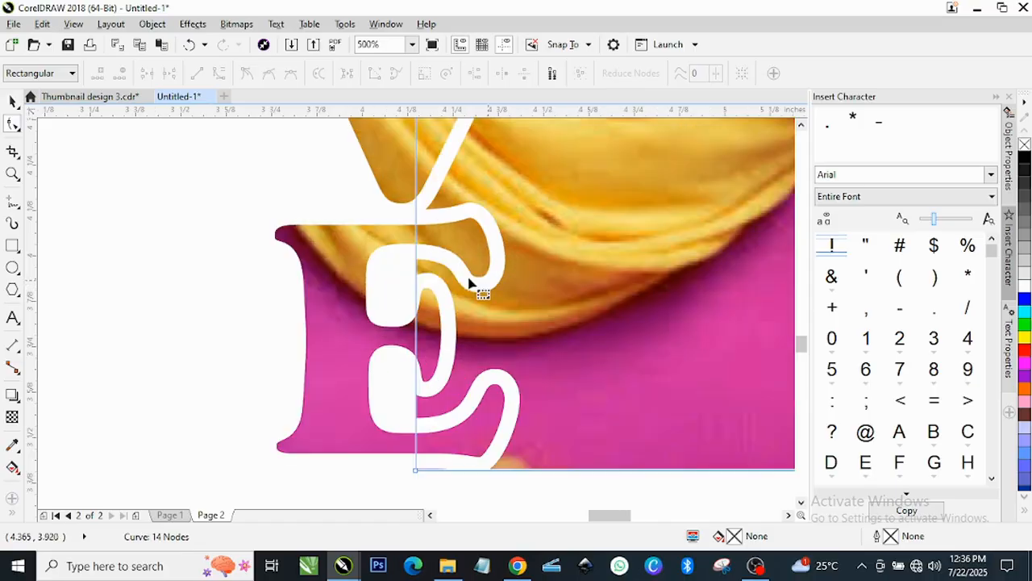
double_click(416, 236)
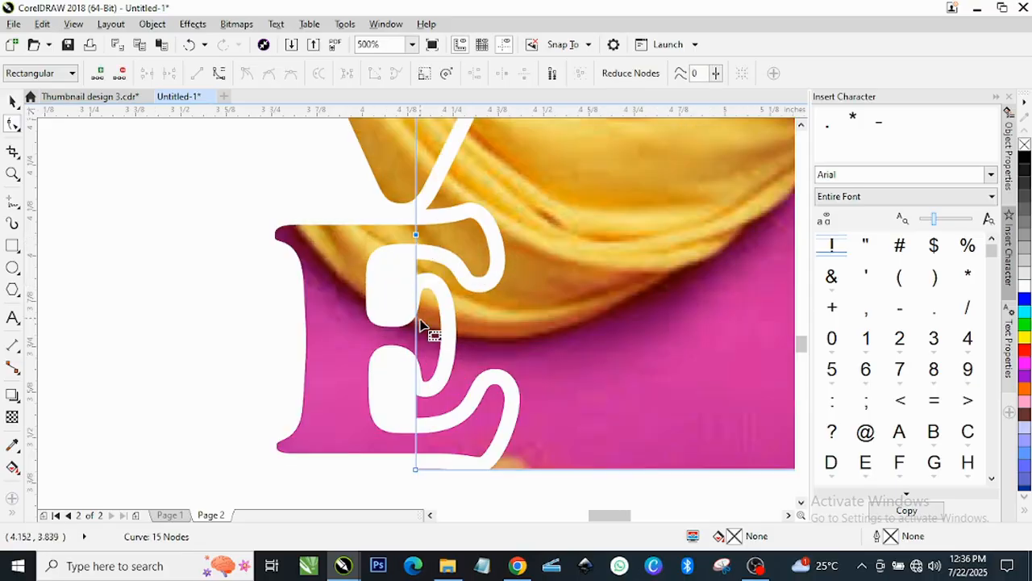
double_click(416, 329)
Step: Convert the edge segment beside the E's upper opening to a curve and bow it outward so the photo fills that opening
click(415, 275)
right_click(415, 275)
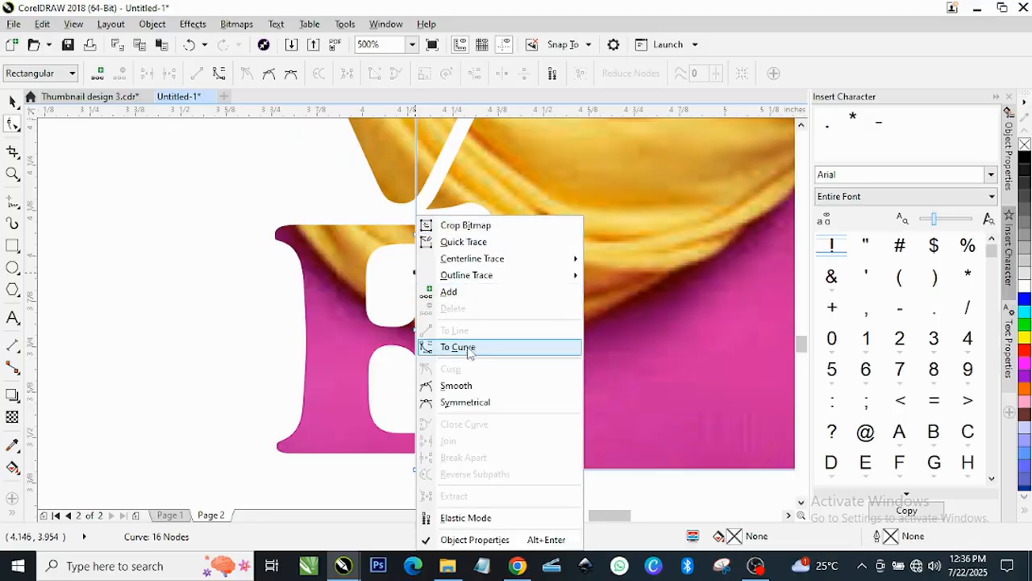
click(438, 346)
drag(418, 290, 316, 330)
drag(320, 262, 314, 237)
click(409, 392)
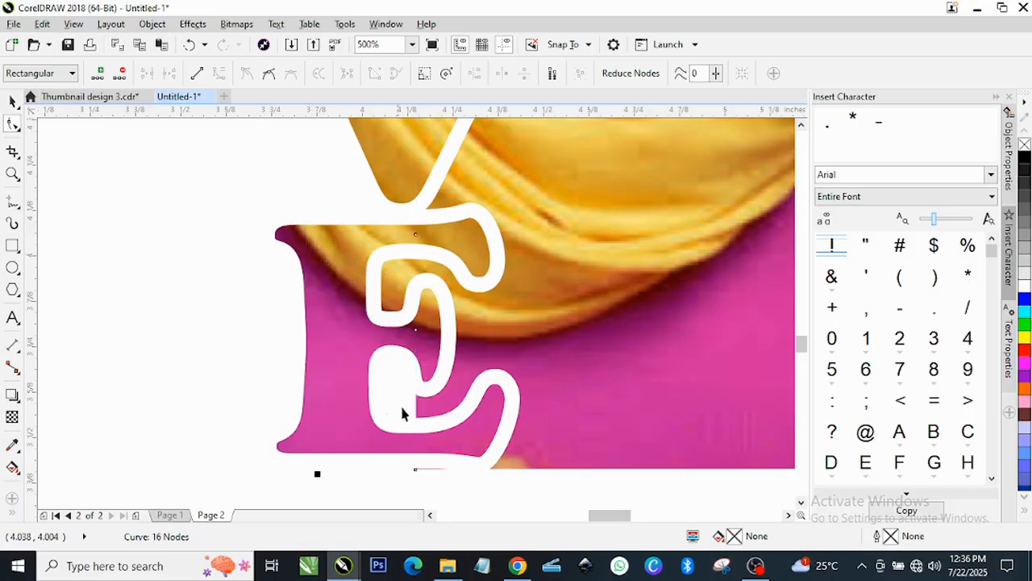
key(space)
click(394, 379)
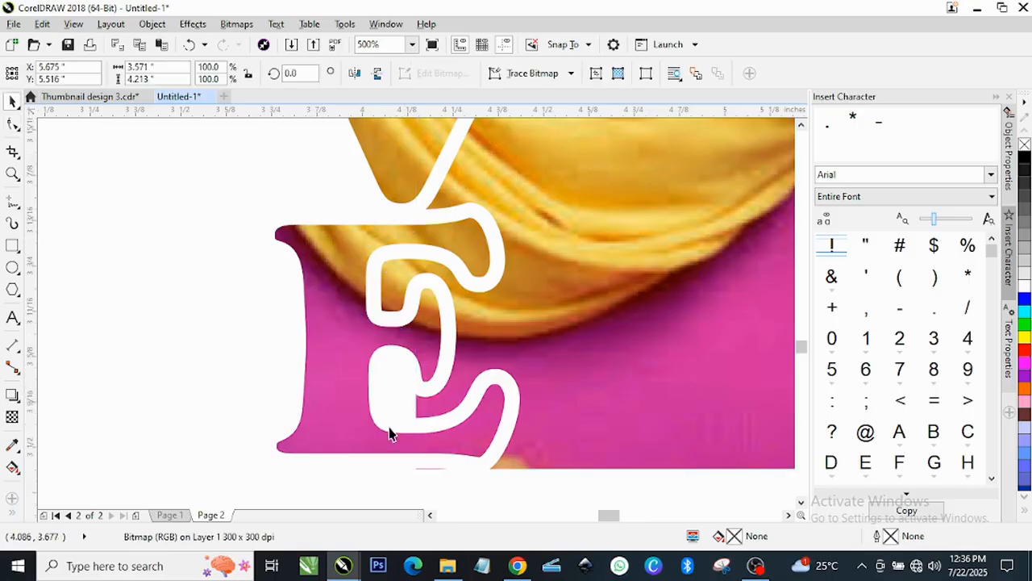
Step: Examine the openings of the E and the photo's reshaped edge along the whole GROOVE lettering
scroll(403, 323, up, 3)
scroll(404, 327, down, 1)
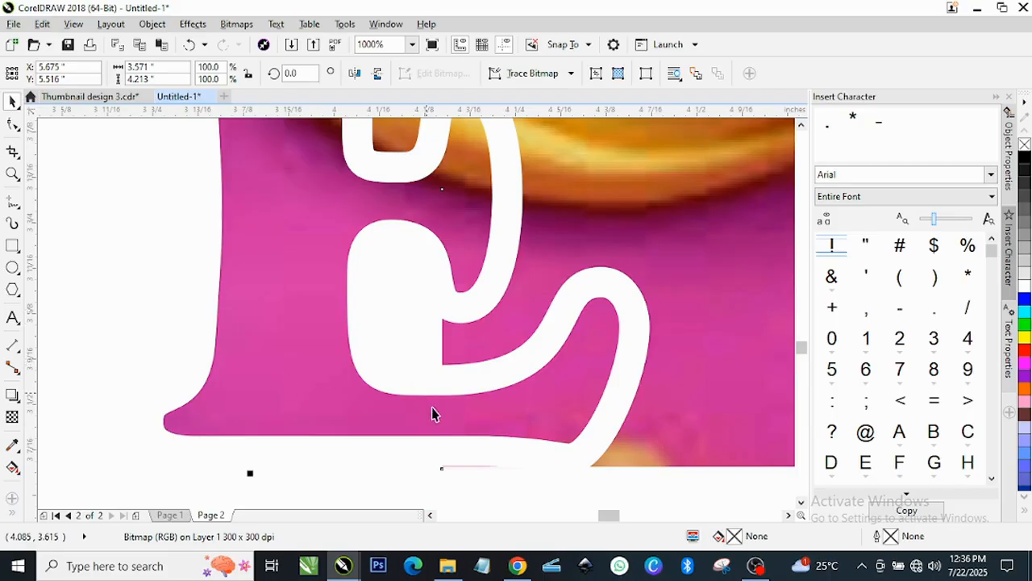
scroll(419, 347, down, 2)
scroll(418, 339, up, 3)
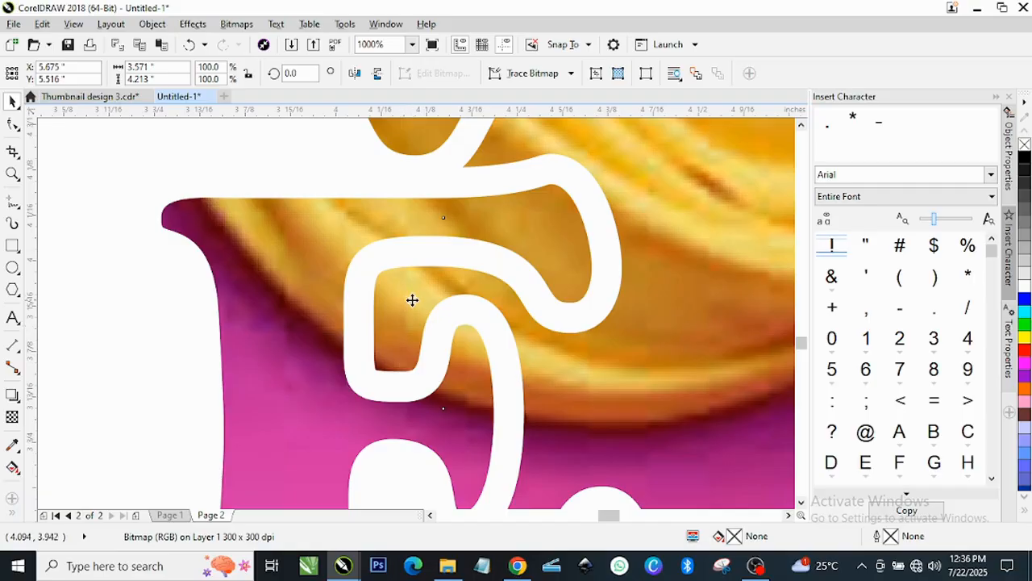
scroll(409, 300, down, 2)
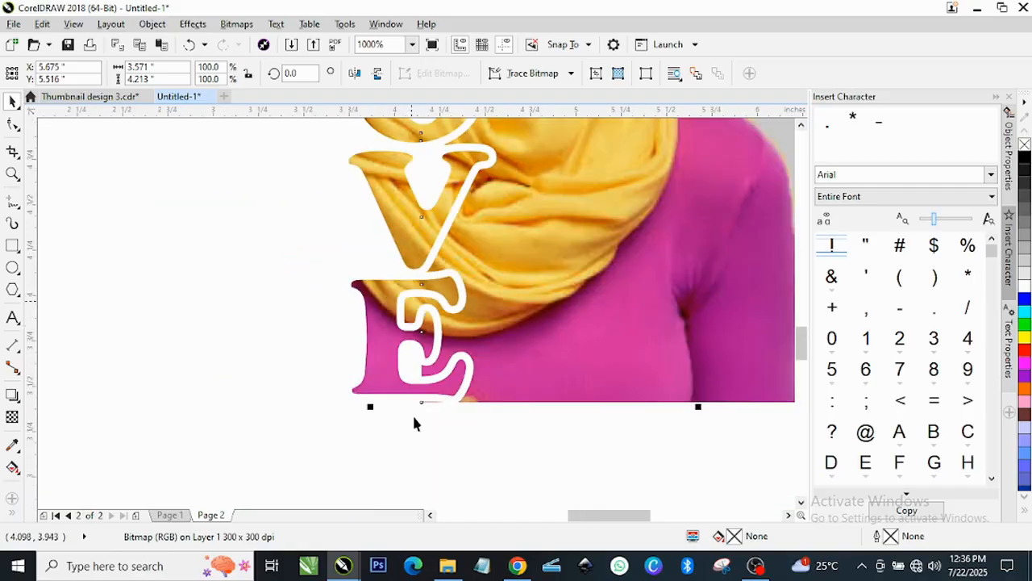
scroll(411, 361, down, 3)
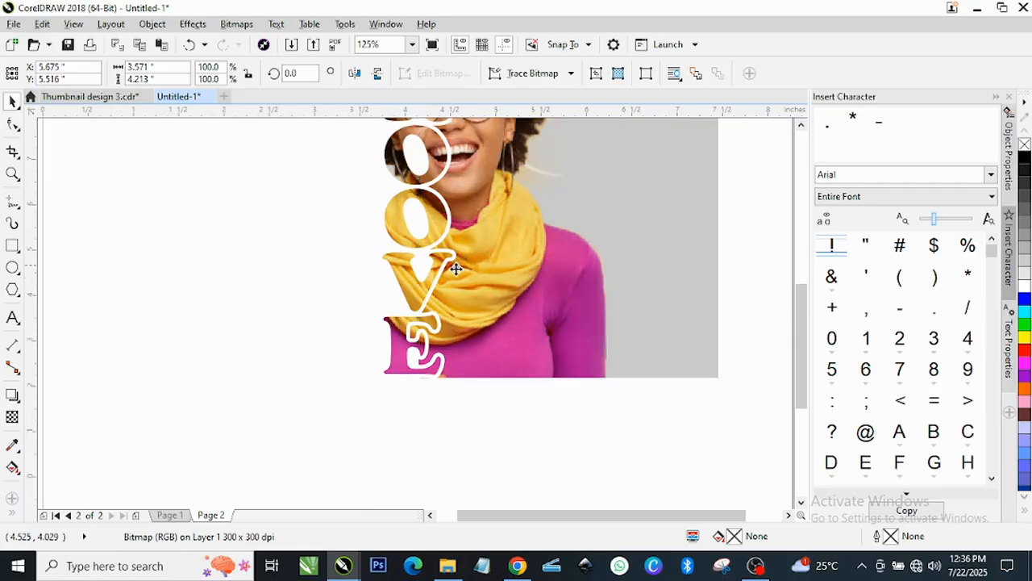
scroll(454, 267, down, 1)
scroll(457, 198, up, 1)
scroll(448, 303, down, 1)
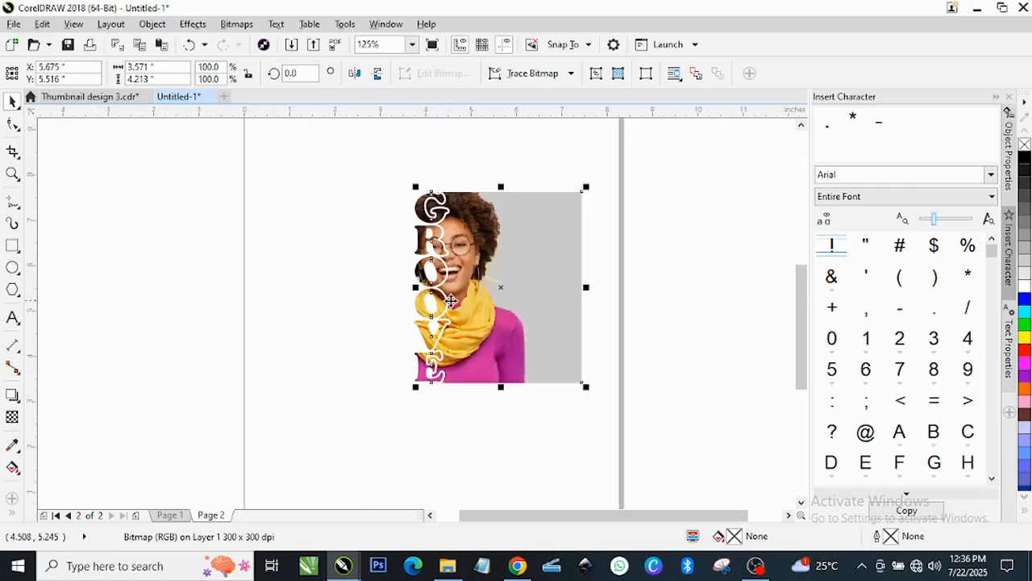
scroll(456, 213, up, 1)
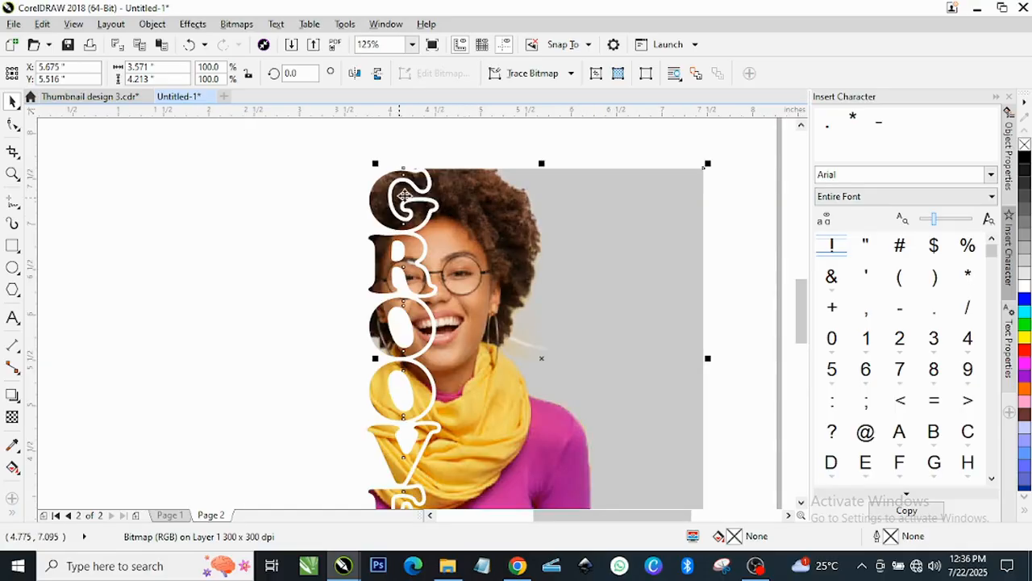
scroll(420, 203, down, 1)
scroll(415, 206, up, 1)
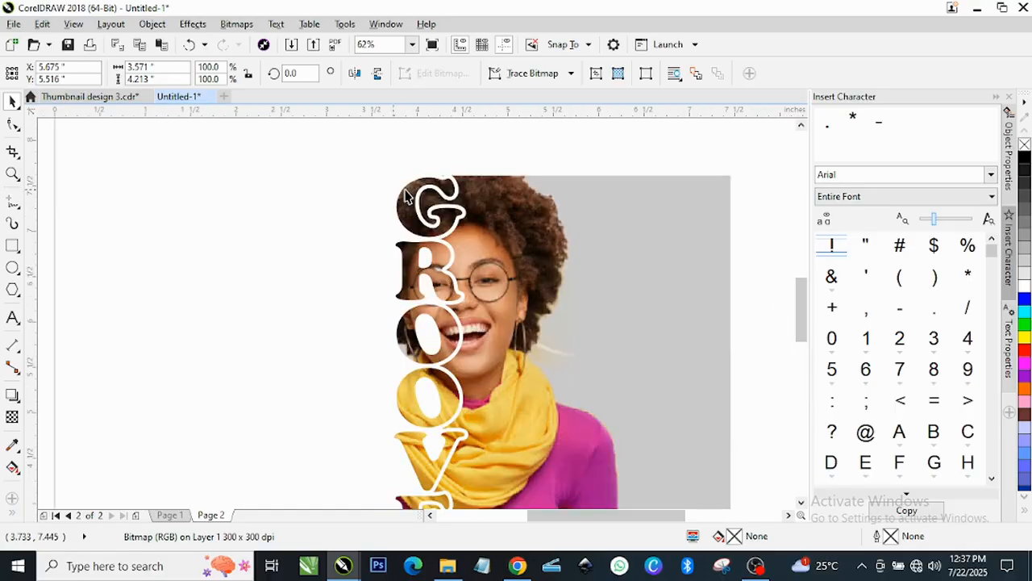
scroll(434, 320, down, 1)
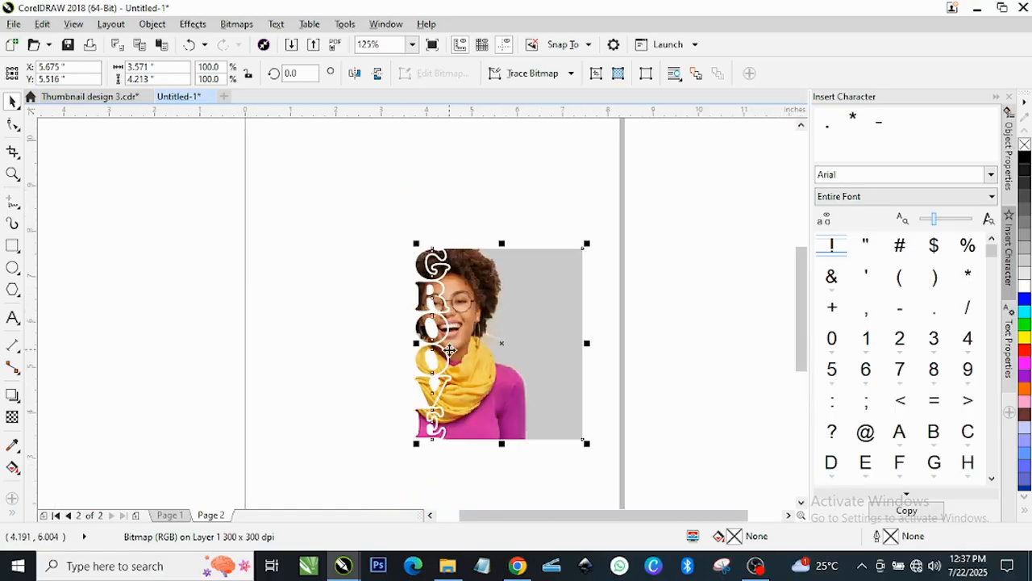
Step: Draw a rectangle about 6.56 by 4.28 inches over the photo and the empty area on the lettering's left side
scroll(459, 344, up, 1)
scroll(467, 331, down, 1)
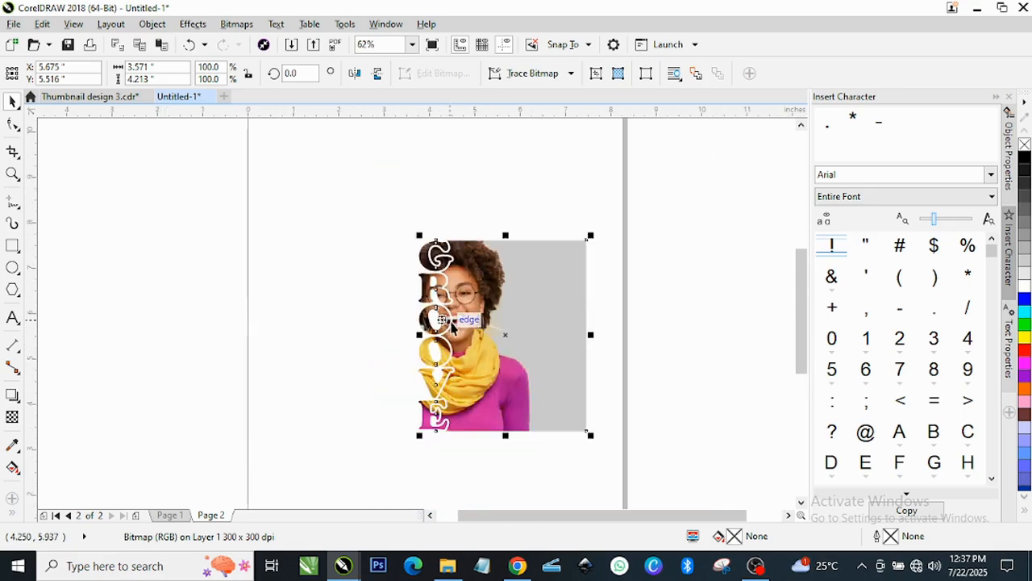
click(335, 314)
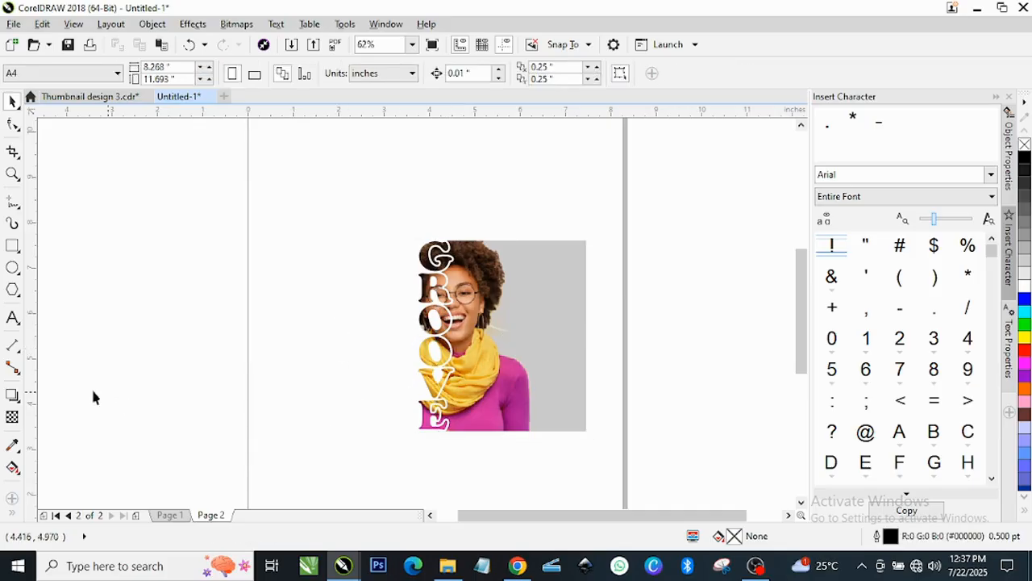
click(13, 245)
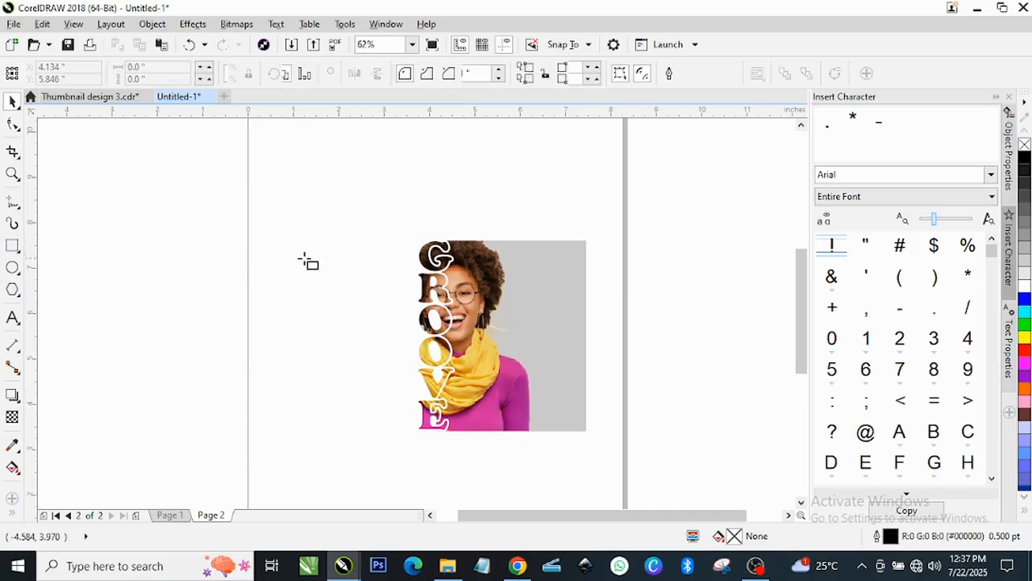
mouse_move(288, 237)
mouse_down()
mouse_move(452, 265)
mouse_move(484, 283)
mouse_move(510, 421)
mouse_move(548, 446)
mouse_move(587, 432)
mouse_up()
Step: Resize the rectangle's height to 4.213 inches so its upper and lower edges line up with the photo
scroll(415, 237, up, 4)
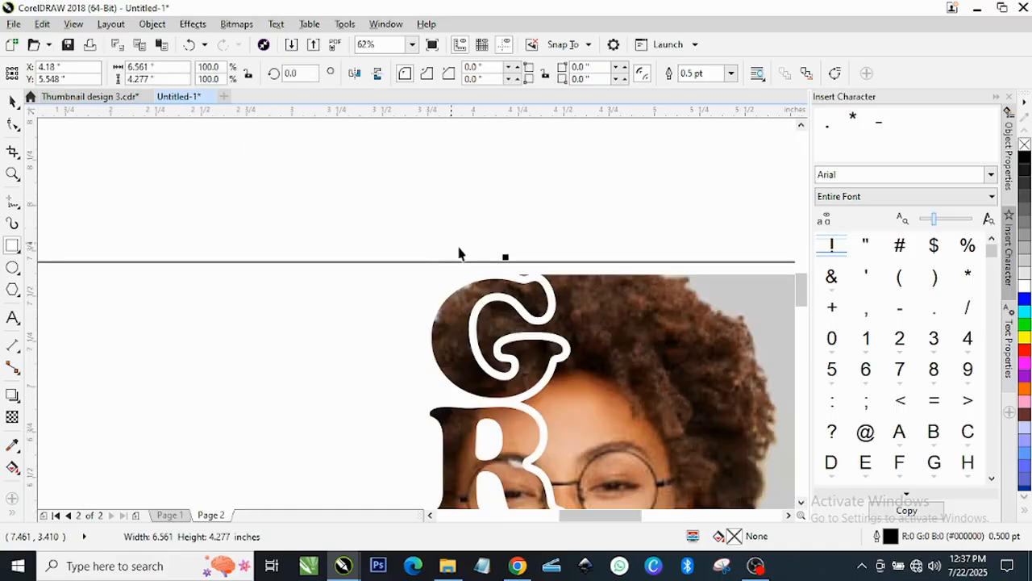
drag(503, 260, 504, 272)
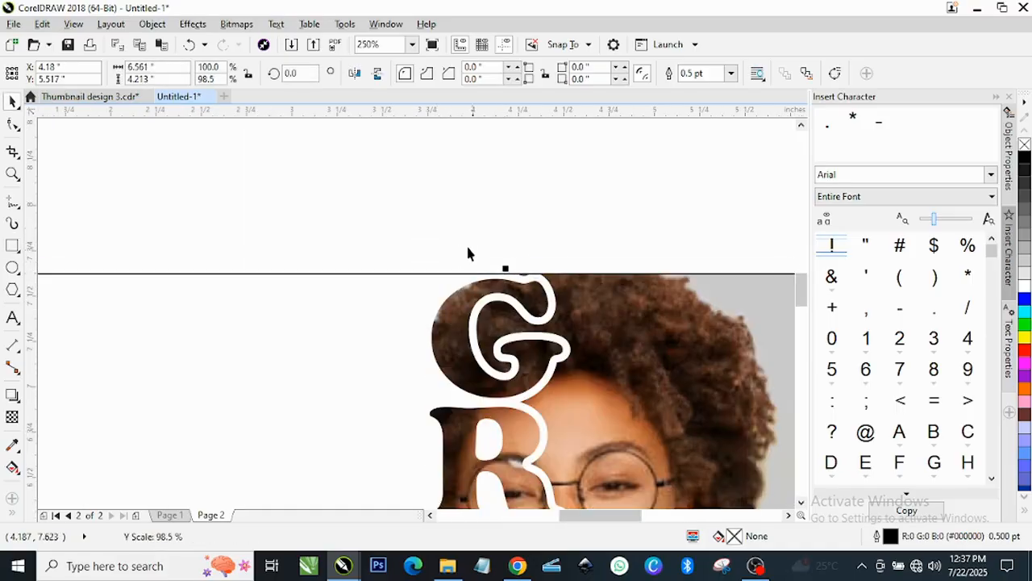
scroll(484, 347, down, 4)
scroll(480, 450, up, 2)
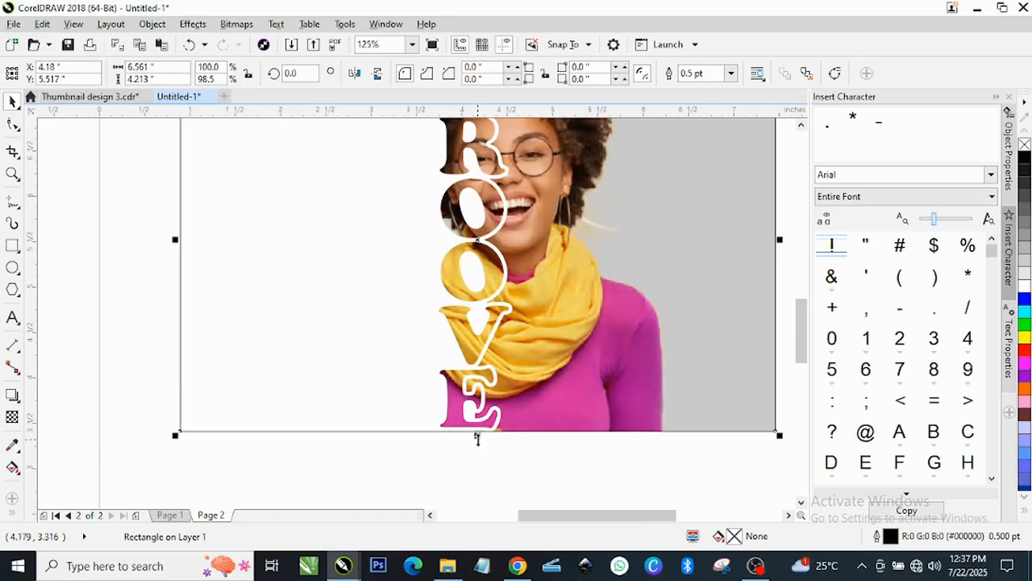
drag(477, 438, 478, 442)
Step: Fill the rectangle with the near-black 90% black swatch (#1A1A1A)
click(260, 477)
click(287, 368)
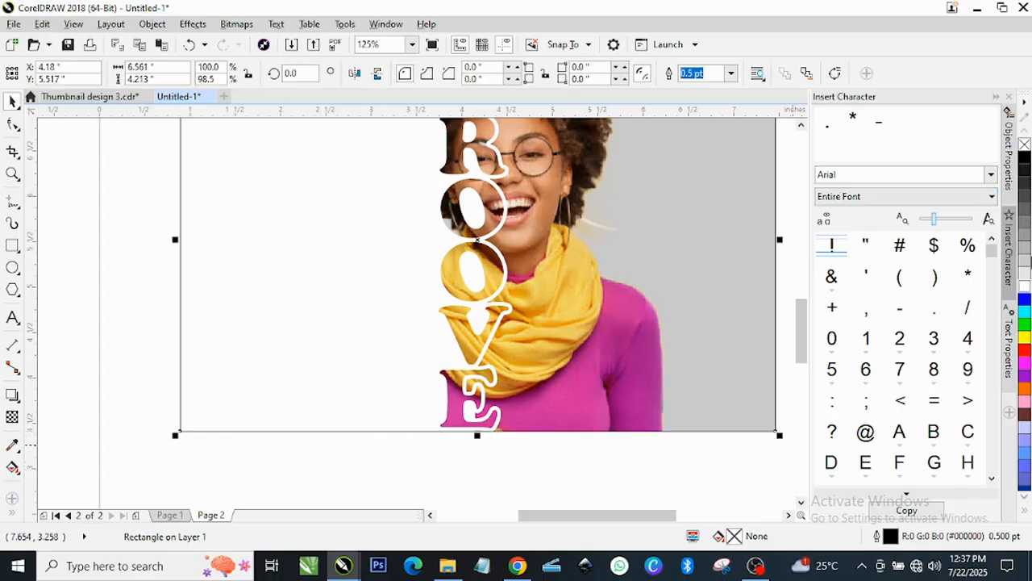
click(1024, 207)
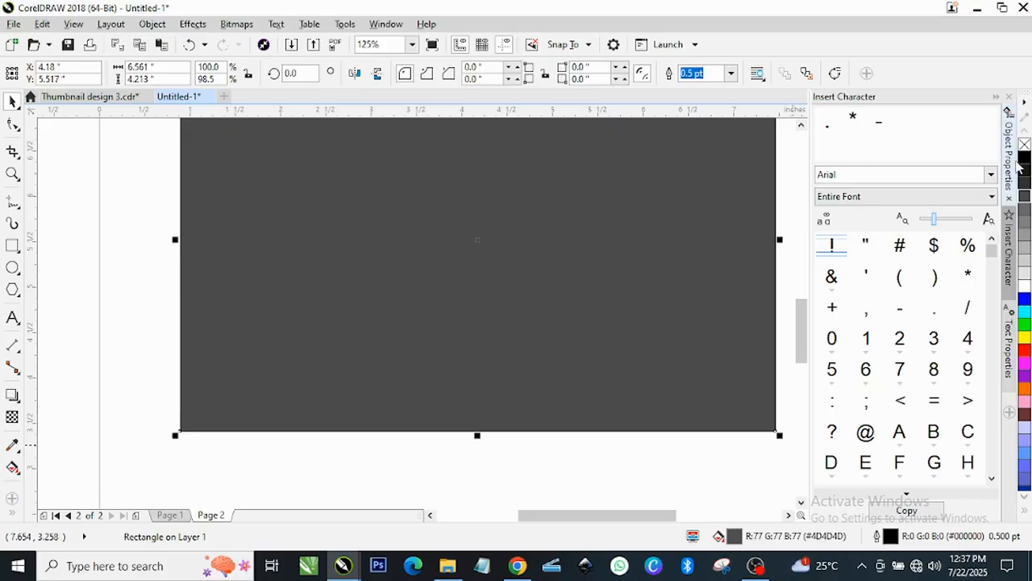
click(1025, 172)
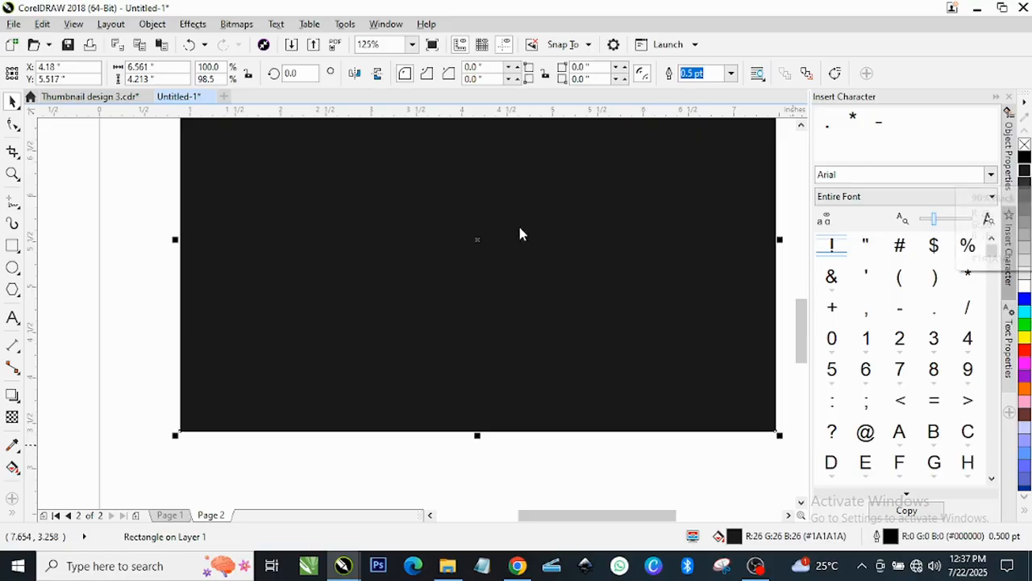
Step: Send the dark rectangle behind the photo and GROOVE lettering, and remove its outline
scroll(508, 230, down, 4)
click(375, 264)
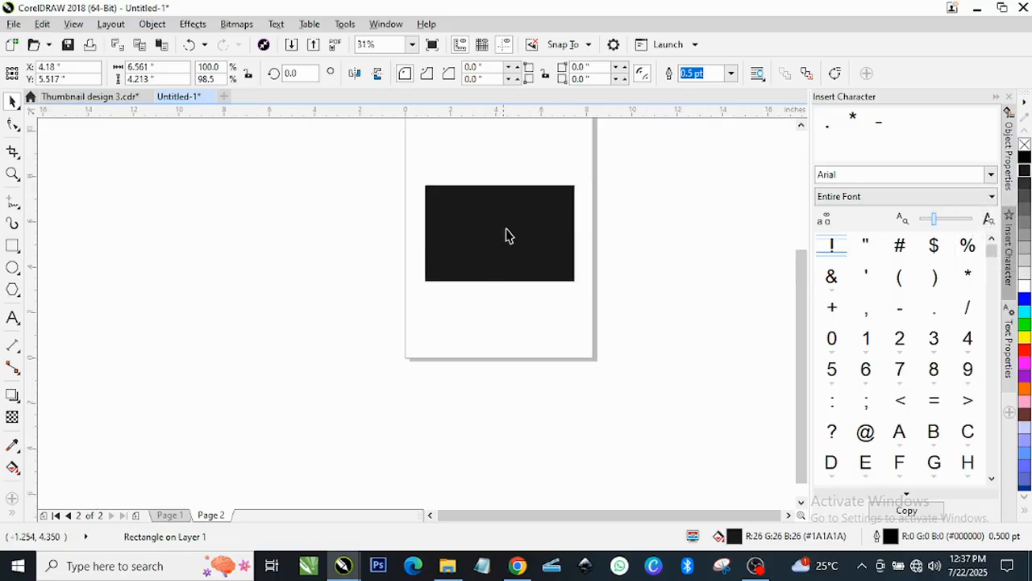
click(512, 231)
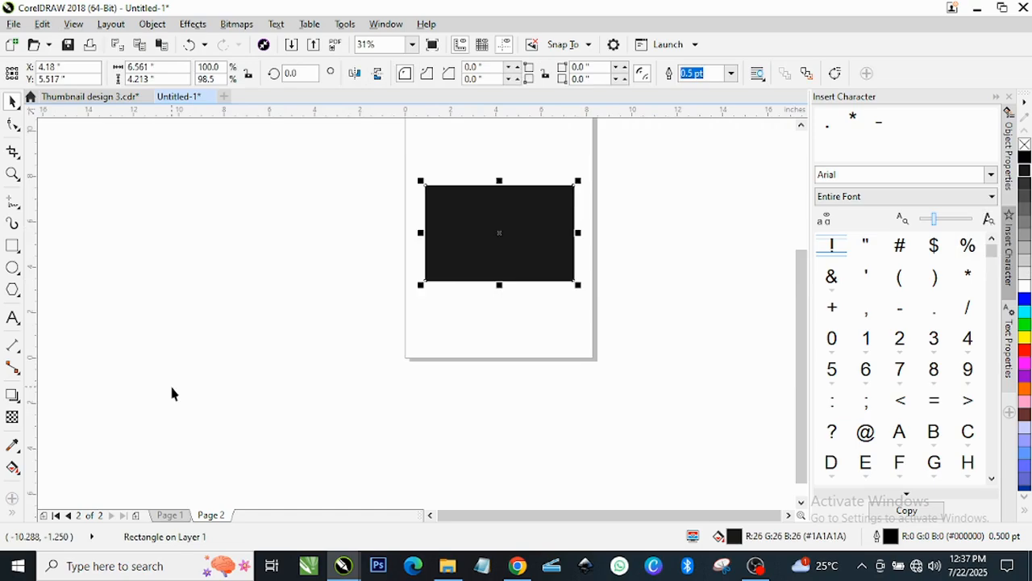
key(ctrl+Page_Down)
key(ctrl+Page_Down)
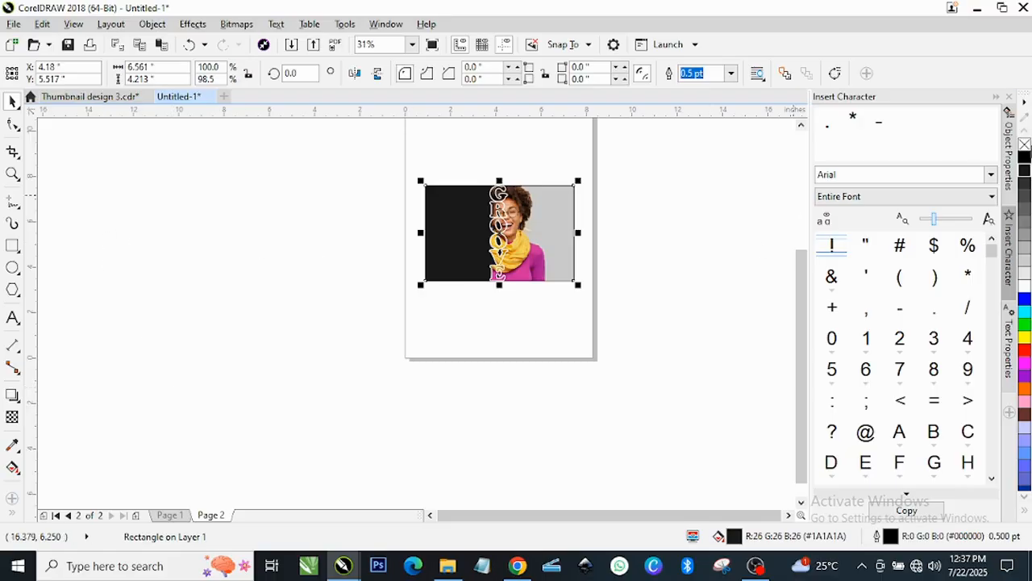
right_click(1025, 145)
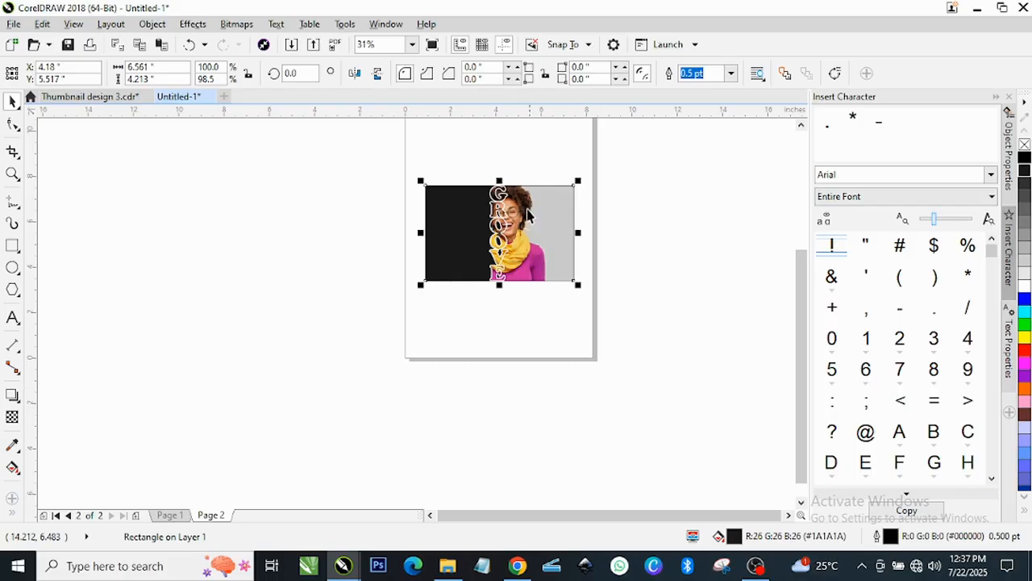
Step: Examine the finished composition of the GROOVE lettering between the dark background and the photo, up close and as a whole
scroll(532, 211, up, 1)
click(759, 184)
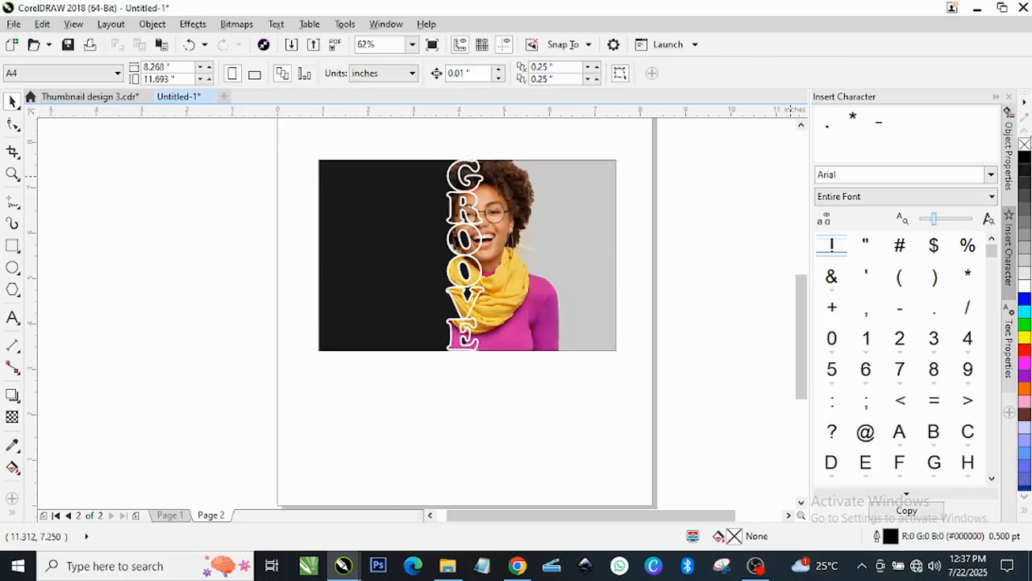
click(513, 234)
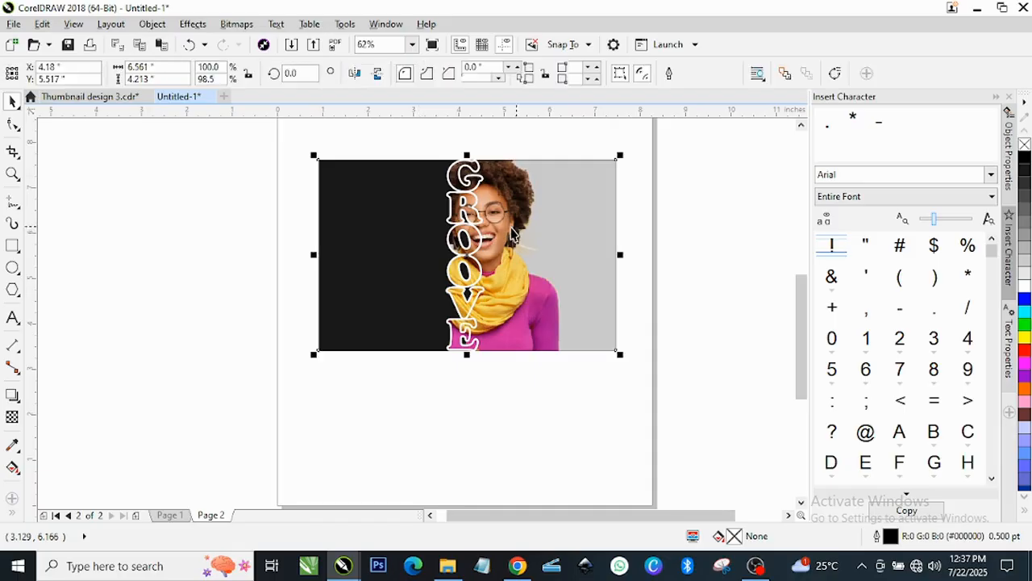
click(12, 174)
drag(314, 155, 626, 356)
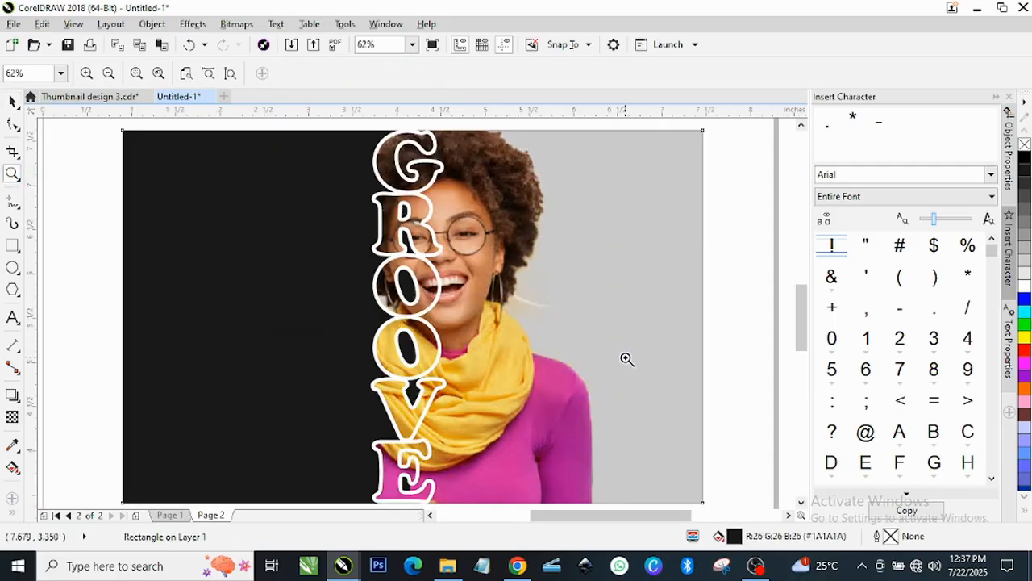
key(space)
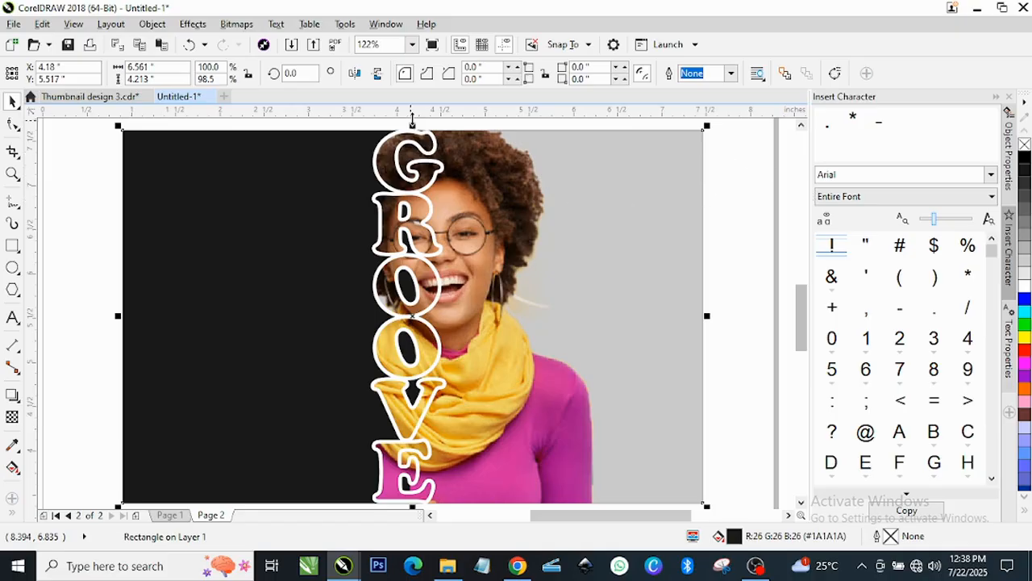
scroll(405, 176, down, 2)
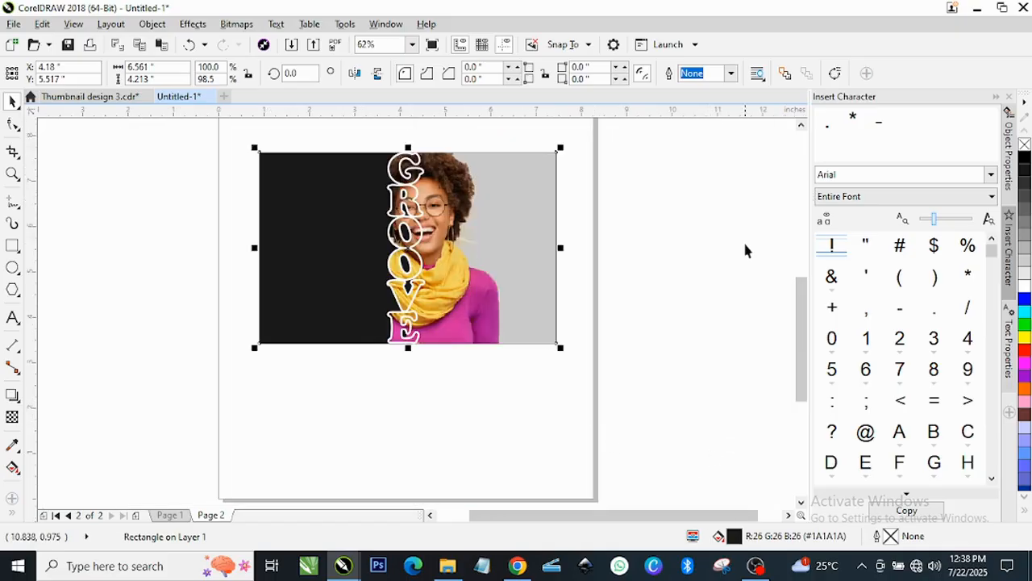